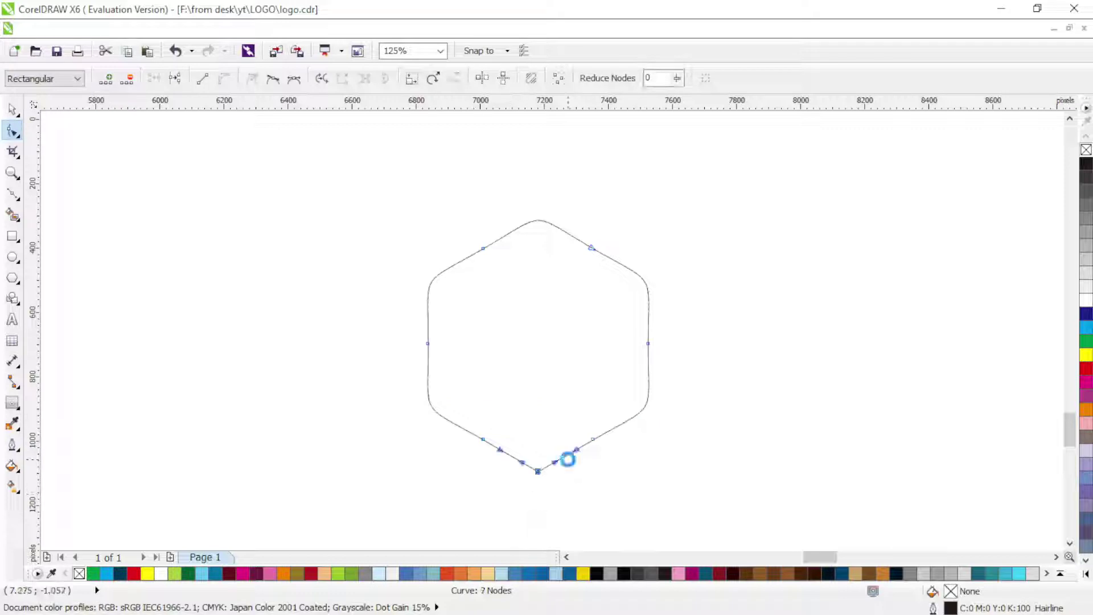
# Step: Draw a closed two-node Bezier path inside the rounded hexagon, running from its lower centre to near the top
pyautogui.click(13, 193)
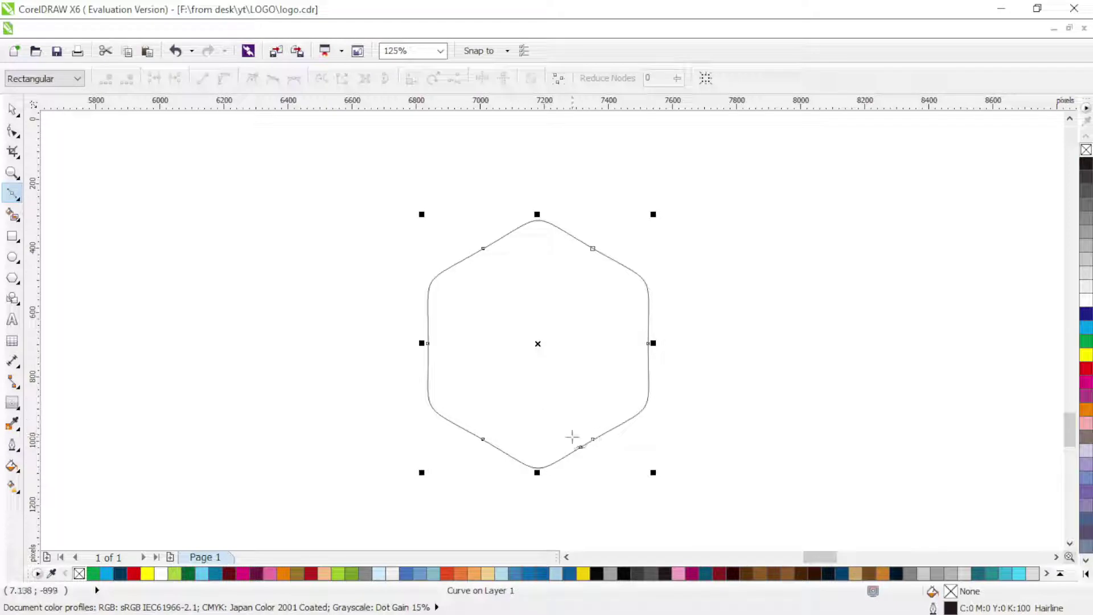
pyautogui.click(546, 412)
pyautogui.click(520, 276)
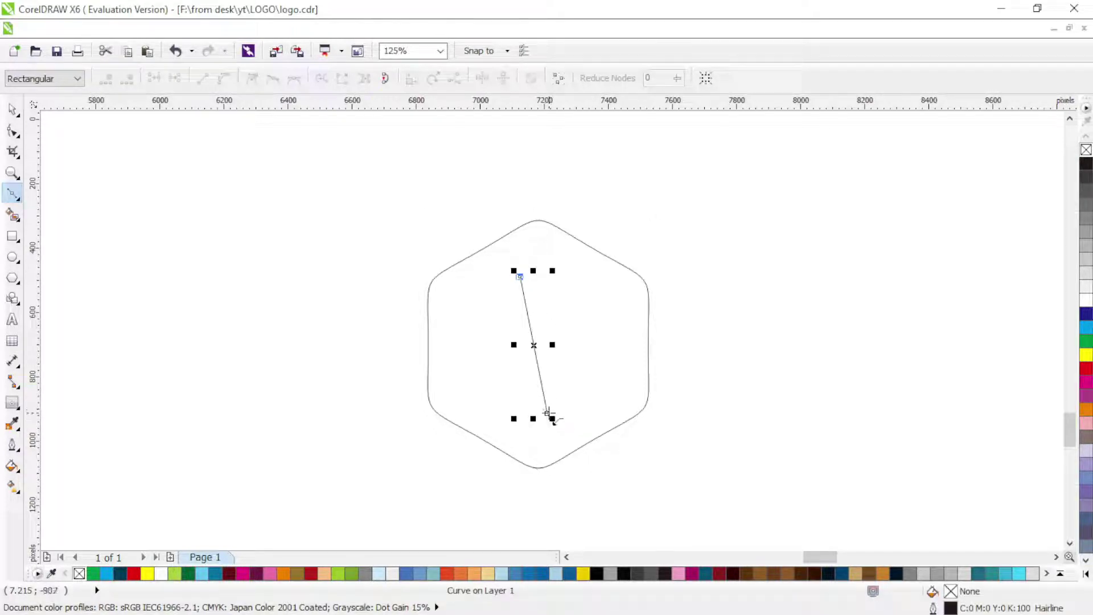
# Step: Bend the two-node path into a leaf shape with a bulging left side, an inward-curving right side and a centred upper tip
pyautogui.click(13, 131)
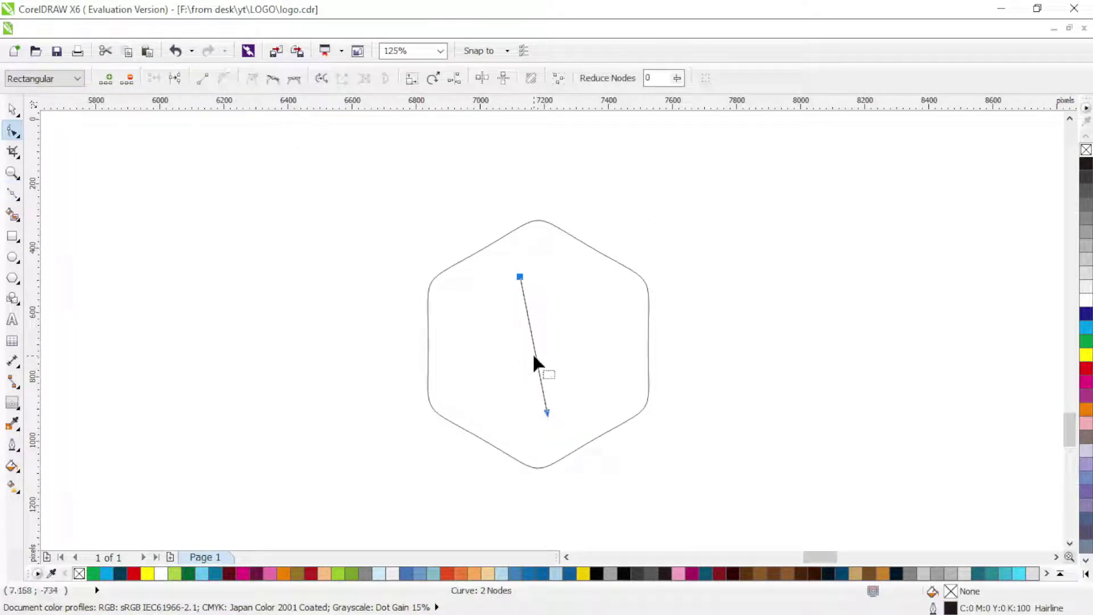
pyautogui.moveTo(535, 361); pyautogui.dragTo(535, 269)
pyautogui.click(519, 278)
pyautogui.moveTo(453, 346); pyautogui.dragTo(505, 315)
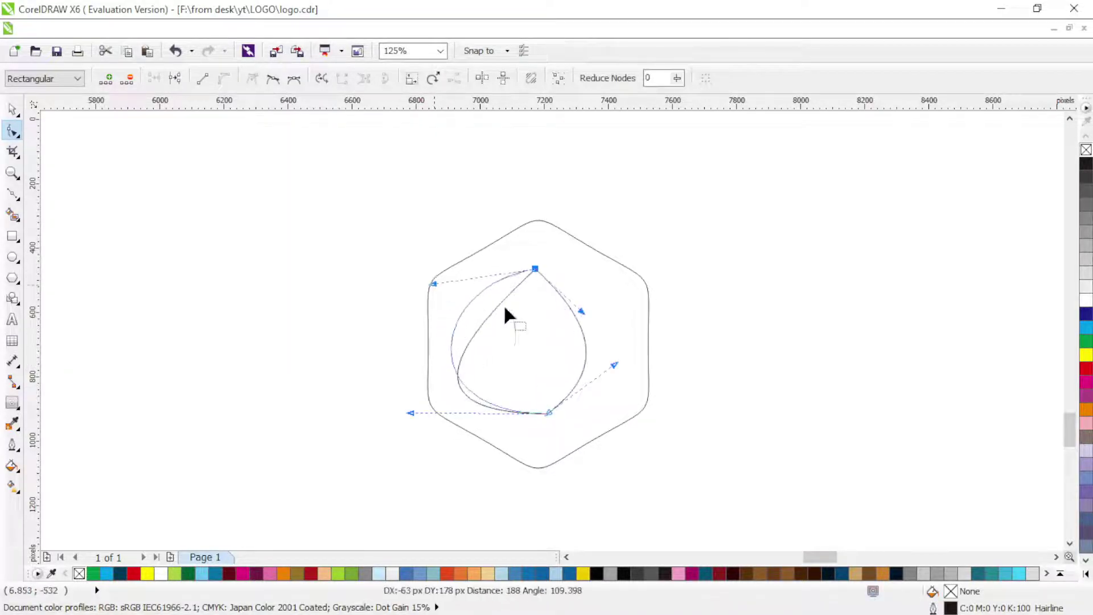
pyautogui.moveTo(581, 311); pyautogui.dragTo(503, 334)
# Step: Shift the leaf's lower node to the right and adjust the curve handles for a fuller, smoother leaf outline
pyautogui.moveTo(549, 413); pyautogui.dragTo(570, 411)
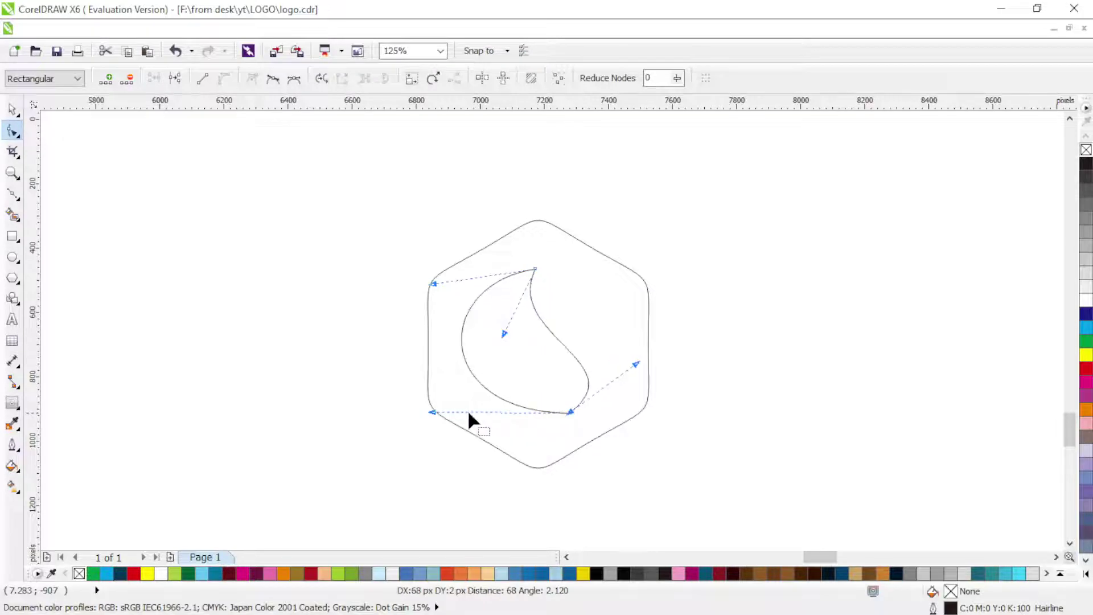
pyautogui.moveTo(432, 412); pyautogui.dragTo(447, 452)
pyautogui.moveTo(636, 363); pyautogui.dragTo(620, 327)
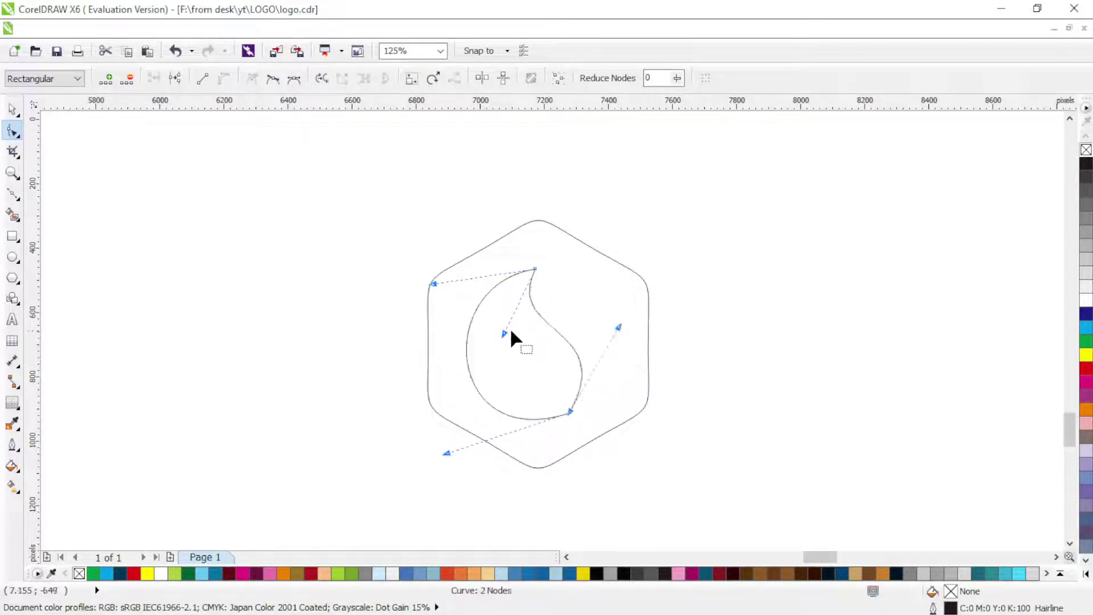
pyautogui.moveTo(505, 334); pyautogui.dragTo(501, 331)
pyautogui.moveTo(434, 283); pyautogui.dragTo(454, 295)
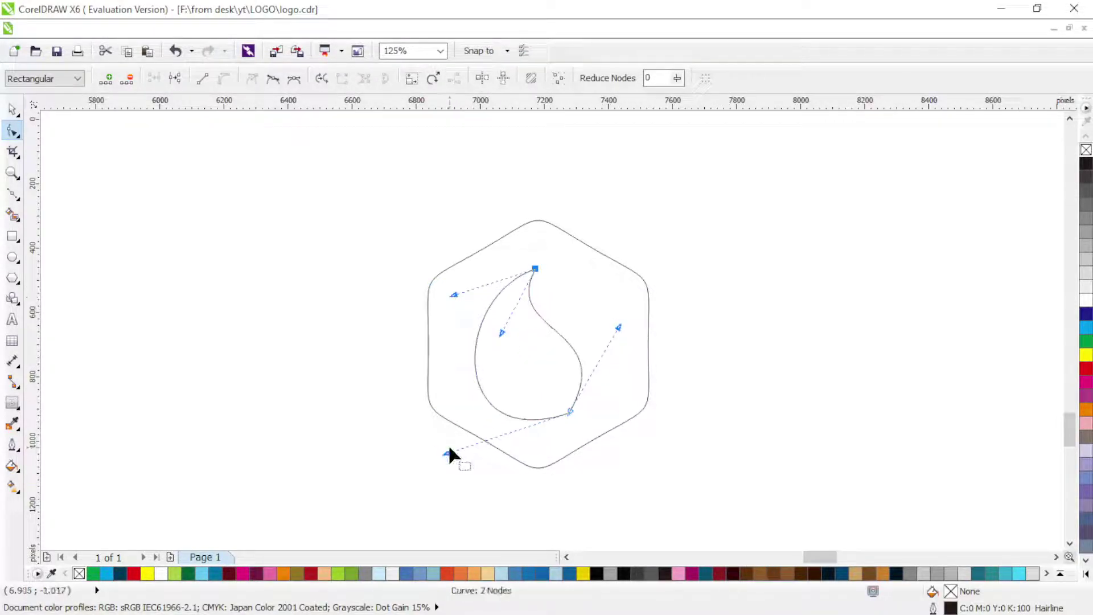
pyautogui.moveTo(443, 454); pyautogui.dragTo(450, 448)
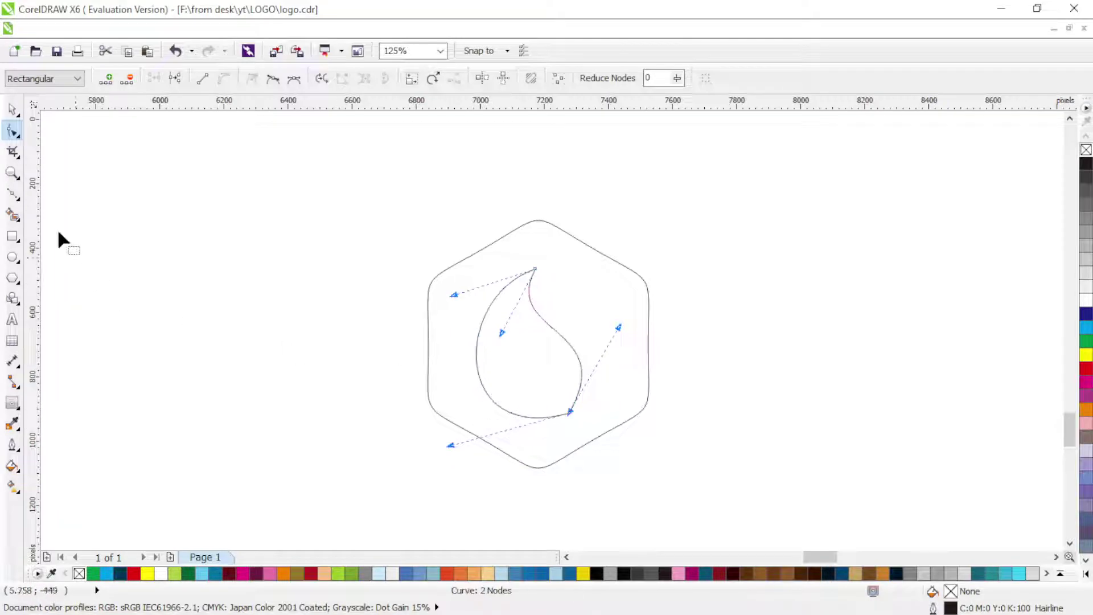
# Step: Draw a closed four-node stem from the leaf's lower end past the hexagon's lower-right edge and curve its long sides
pyautogui.click(12, 194)
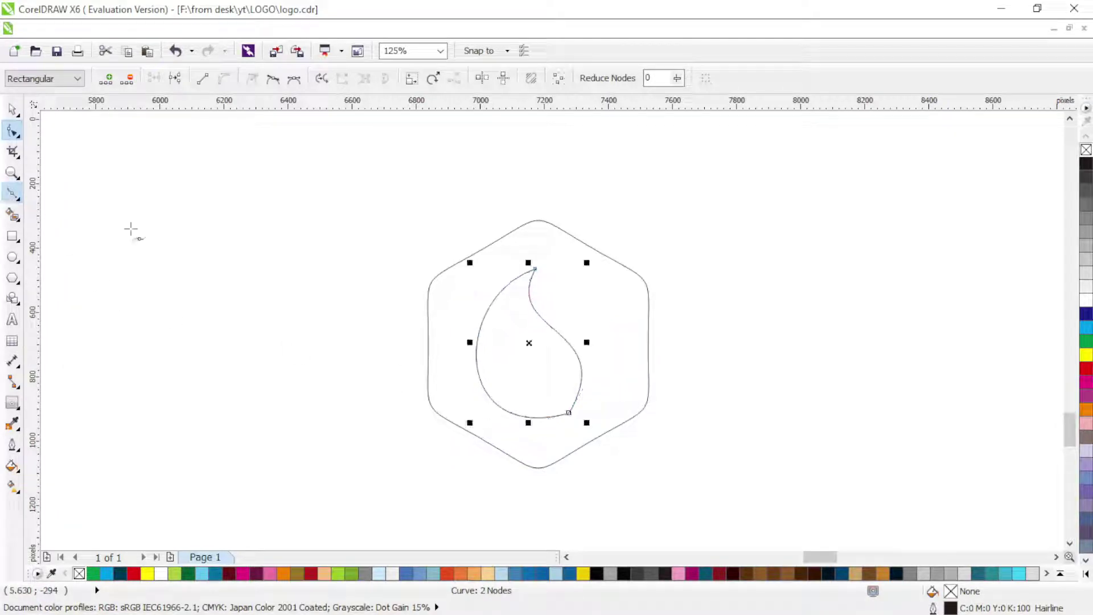
pyautogui.click(547, 401)
pyautogui.click(615, 446)
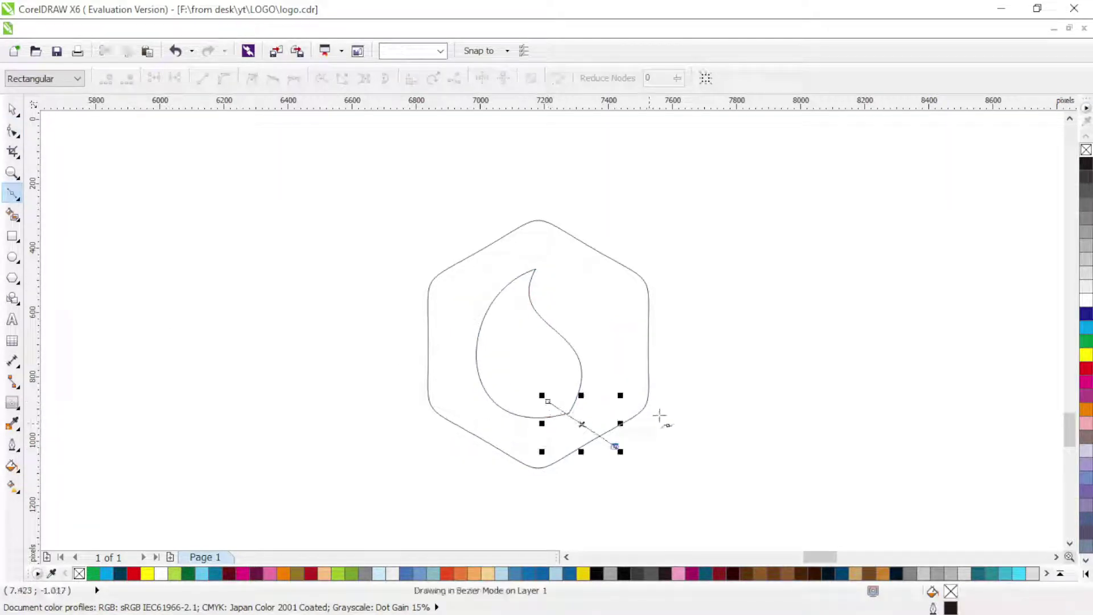
pyautogui.click(661, 415)
pyautogui.click(549, 400)
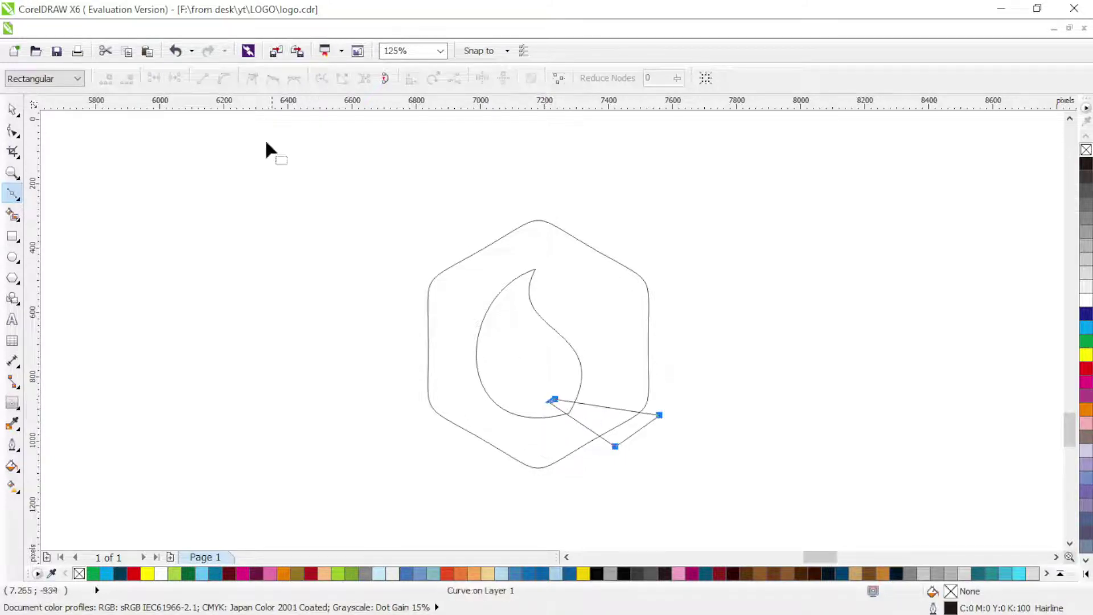
pyautogui.press('F10')
pyautogui.moveTo(585, 426); pyautogui.dragTo(603, 424)
# Step: Draw a thin closed three-node vein shape from the leaf's lower-right end up into the middle of the leaf
pyautogui.click(13, 194)
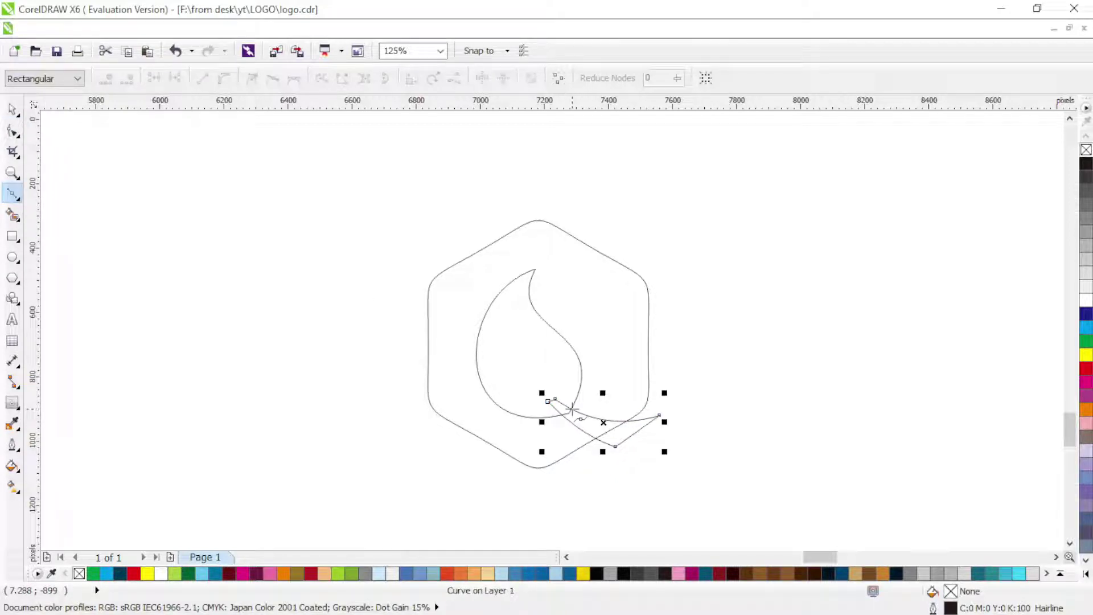
pyautogui.click(576, 411)
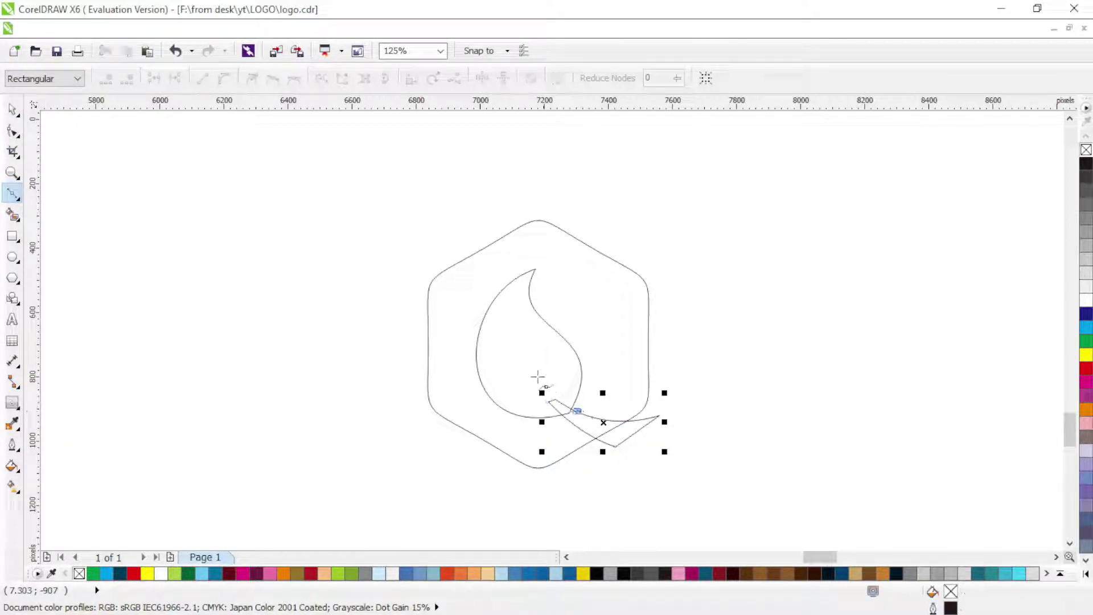
pyautogui.click(522, 365)
pyautogui.click(590, 399)
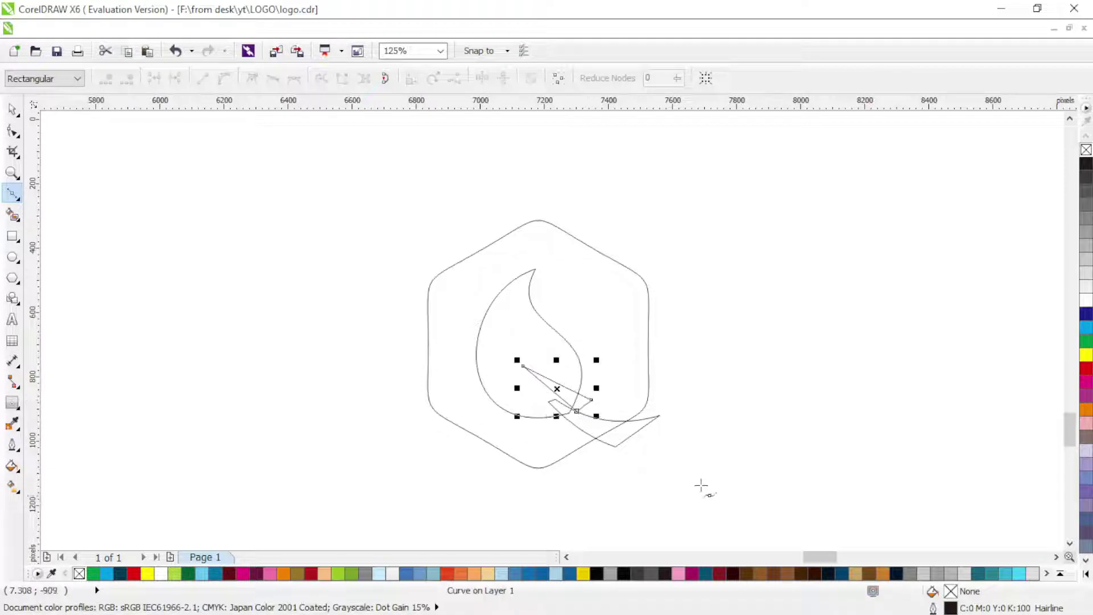
pyautogui.press('a')
pyautogui.press('Escape')
# Step: Move the vein's inner tip up and curve both long sides so the vein tapers through the leaf
pyautogui.press('F10')
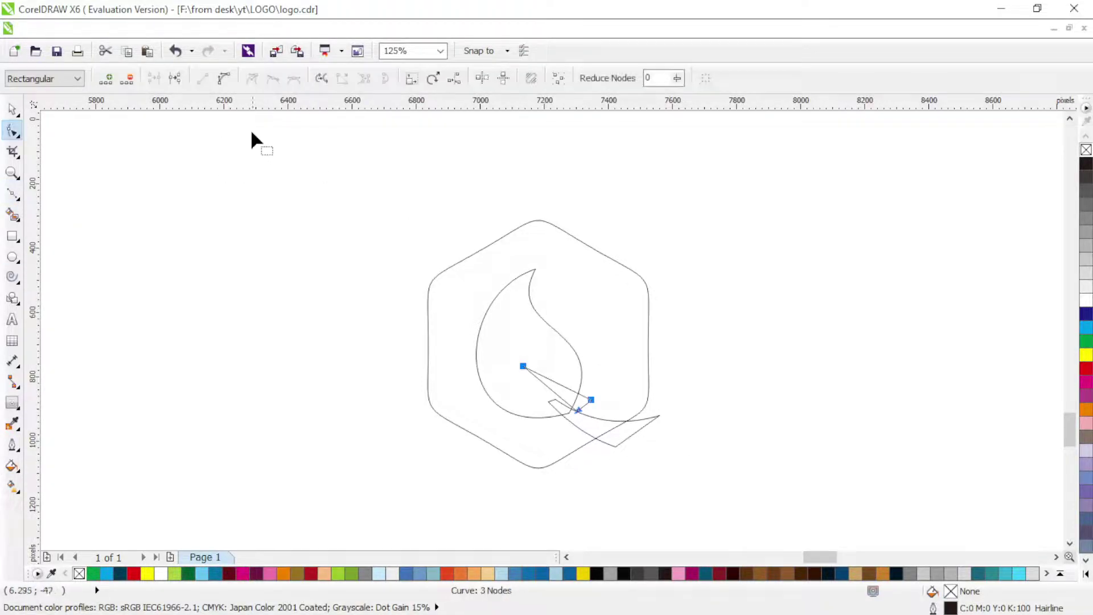
pyautogui.moveTo(523, 365)
pyautogui.mouseDown()
pyautogui.moveTo(514, 323)
pyautogui.moveTo(519, 377)
pyautogui.mouseUp()
pyautogui.moveTo(539, 336); pyautogui.dragTo(552, 391)
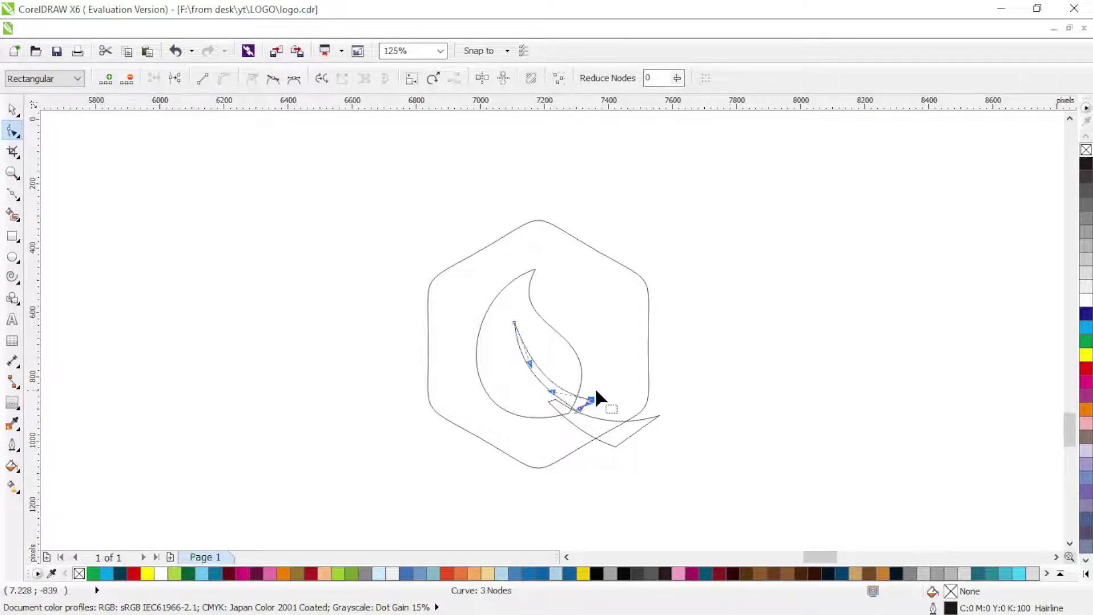
# Step: Trim the leaf with the curved vein shape
pyautogui.press('space')
pyautogui.keyDown('shift'); pyautogui.click(507, 283); pyautogui.keyUp('shift')
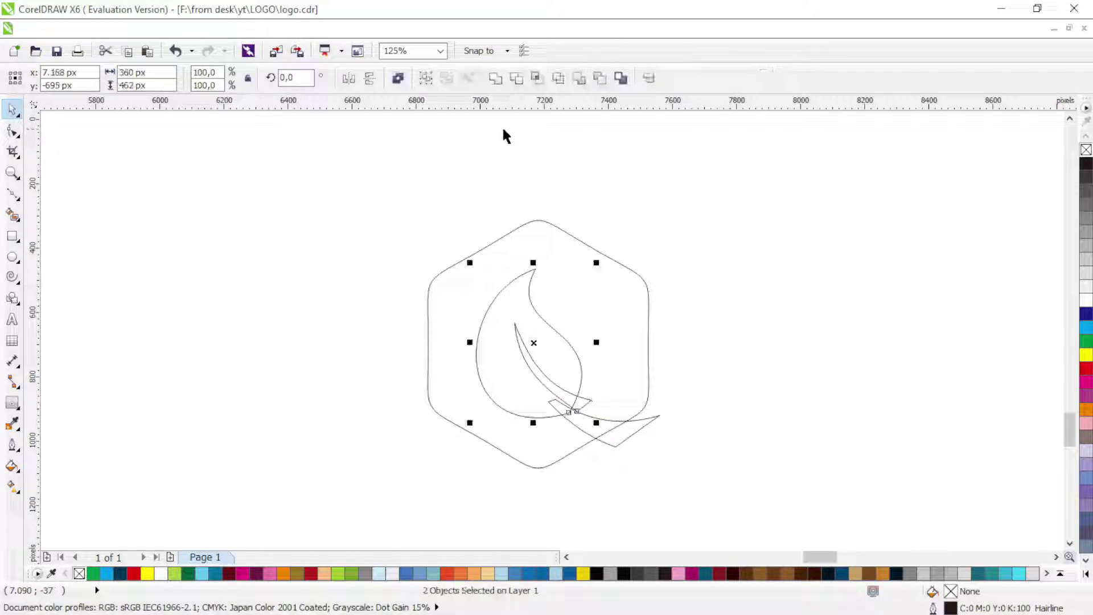
pyautogui.click(516, 78)
# Step: Weld the stem to the trimmed leaf and delete the leftover vein shape
pyautogui.click(588, 428)
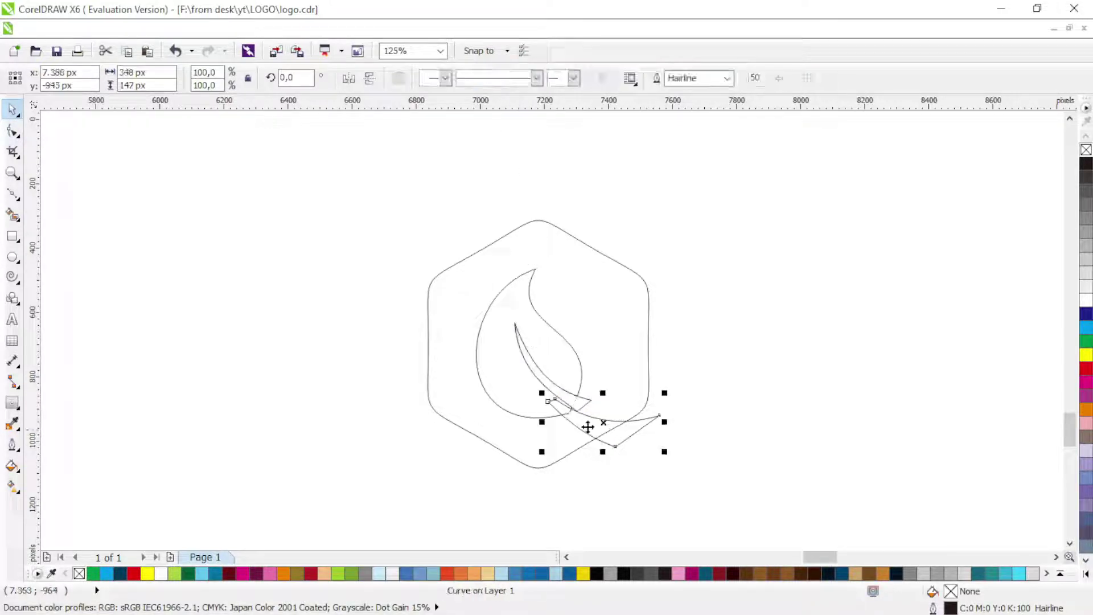
pyautogui.keyDown('shift'); pyautogui.click(492, 303); pyautogui.keyUp('shift')
pyautogui.click(494, 78)
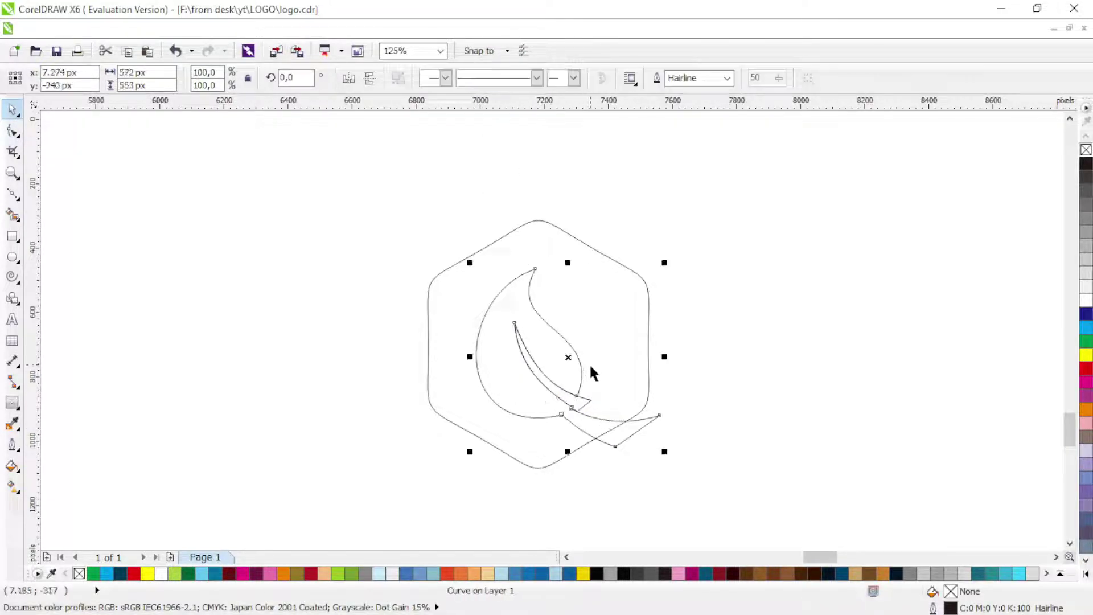
pyautogui.click(579, 409)
pyautogui.press('Delete')
# Step: Delete the surplus nodes where the stem meets the vein cut so the curve runs smoothly
pyautogui.click(578, 428)
pyautogui.press('F10')
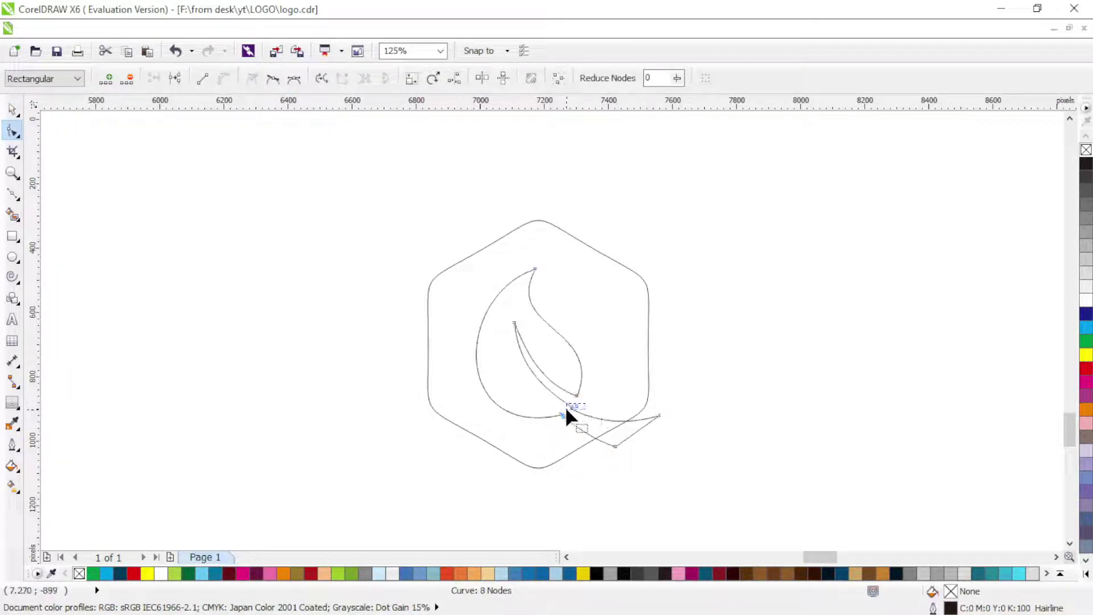
pyautogui.press('Delete')
pyautogui.press('space')
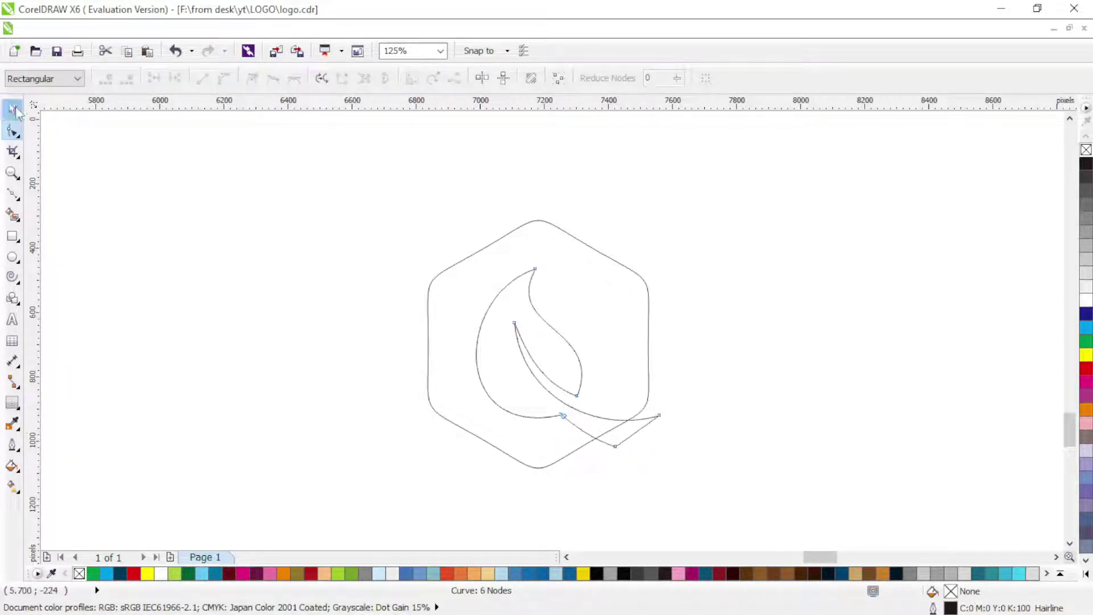
# Step: Trim the hexagon with the leaf-and-stem shape and remove the cutting shape, leaving the hexagon with the leaf cut-out
pyautogui.keyDown('shift'); pyautogui.click(587, 289); pyautogui.keyUp('shift')
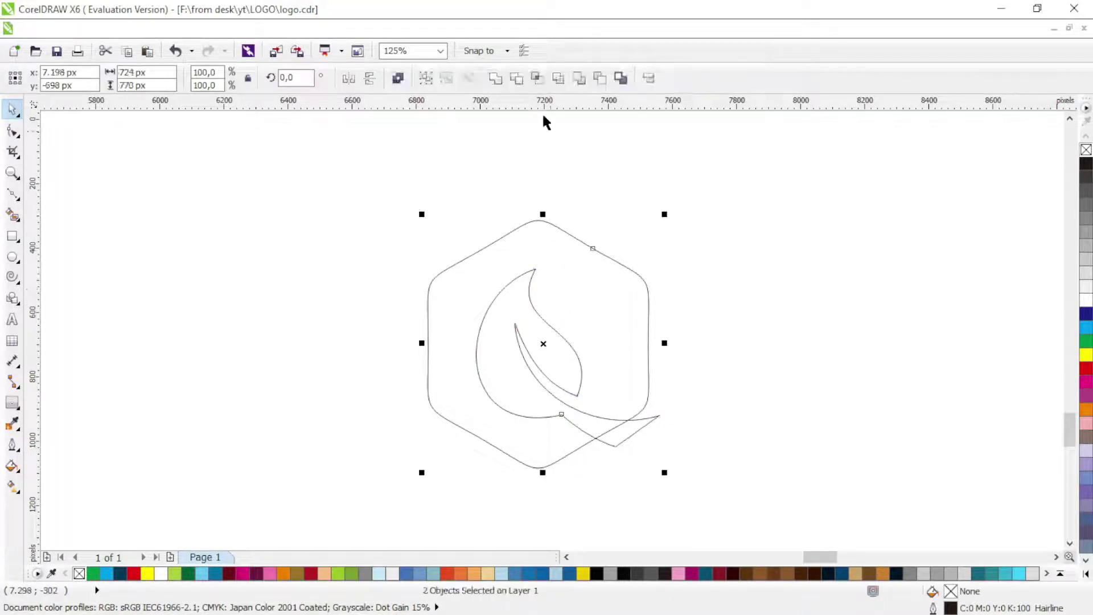
pyautogui.click(515, 79)
pyautogui.click(666, 411)
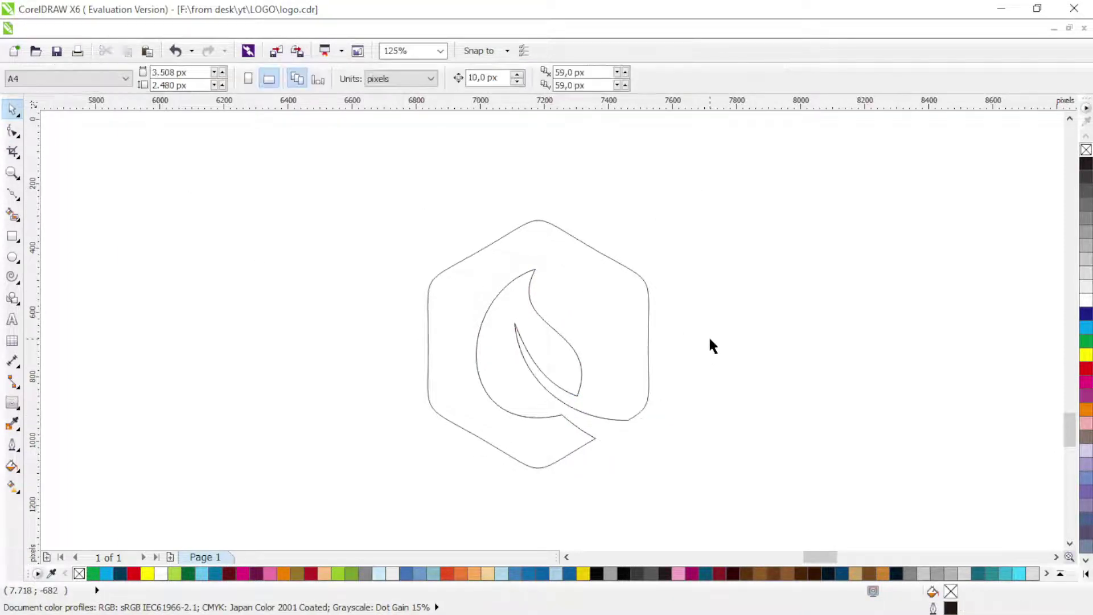
pyautogui.click(622, 368)
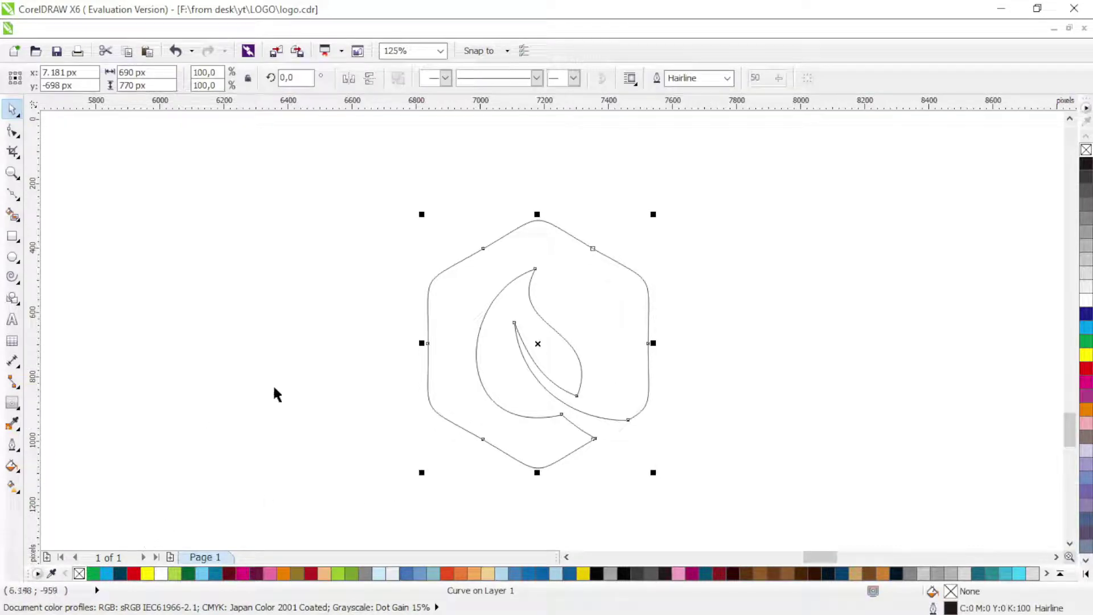
pyautogui.click(201, 312)
# Step: Draw a closed nine-node Bezier outline from the leaf's upper tip around the lower half of the hexagon
pyautogui.click(12, 194)
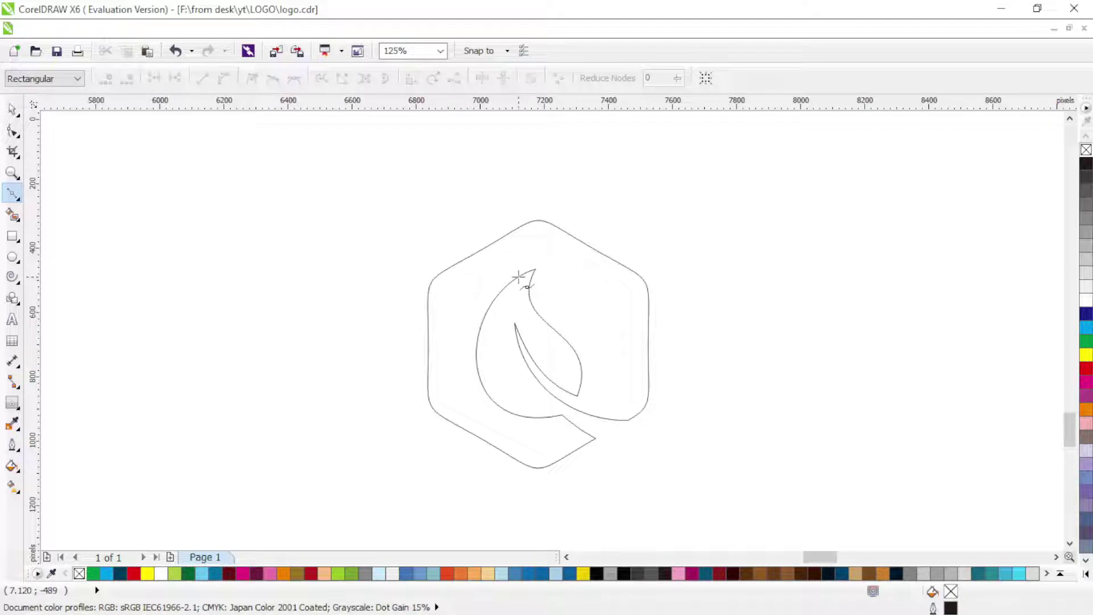
pyautogui.click(518, 277)
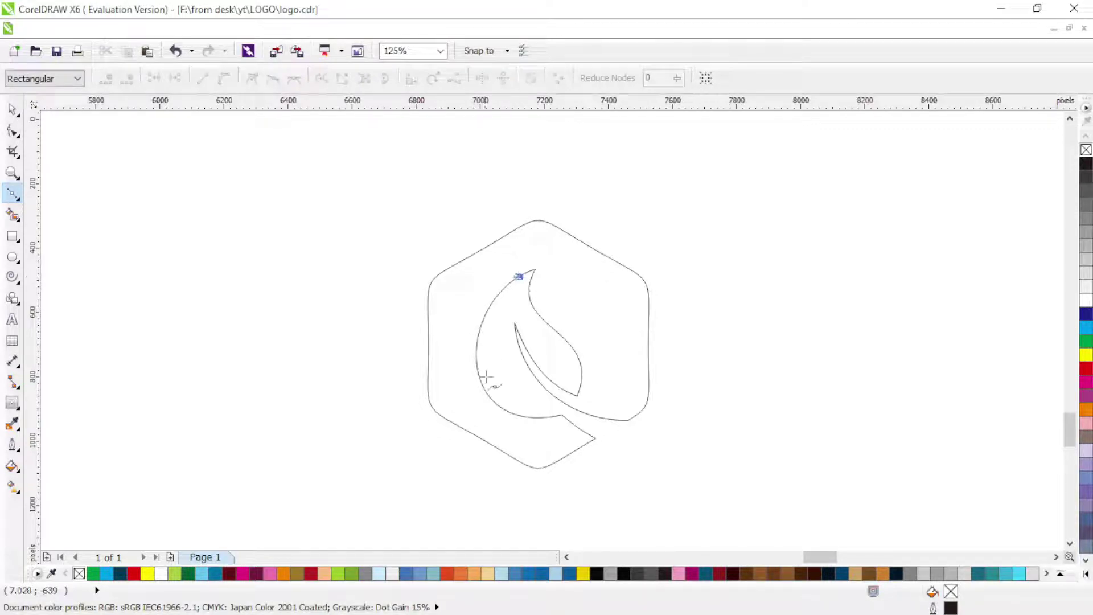
pyautogui.click(483, 404)
pyautogui.click(408, 391)
pyautogui.click(408, 461)
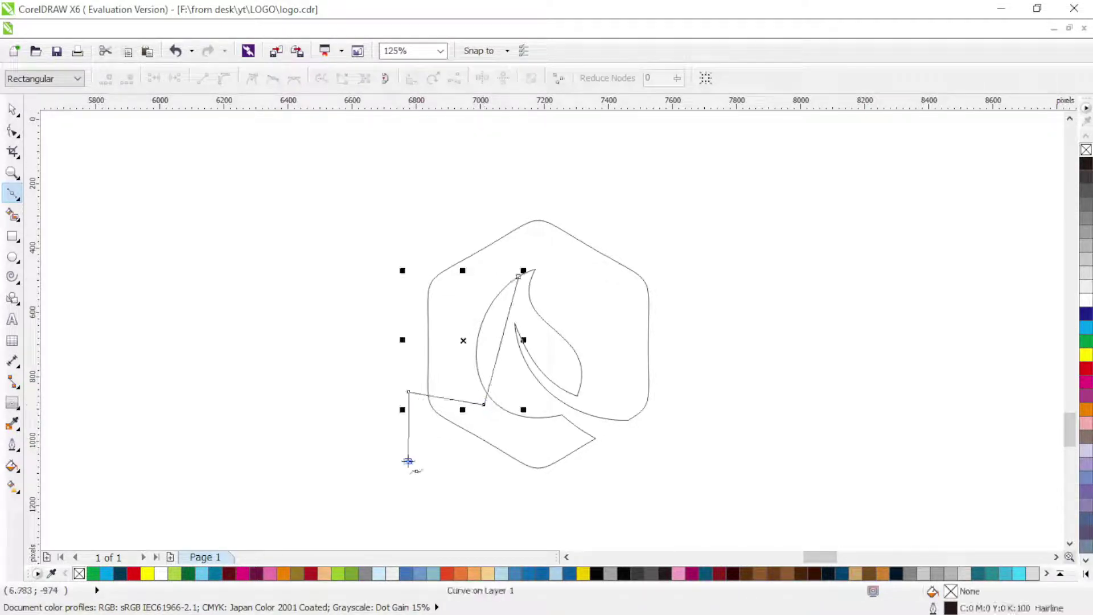
pyautogui.click(560, 520)
pyautogui.moveTo(697, 466); pyautogui.dragTo(705, 441)
pyautogui.click(685, 352)
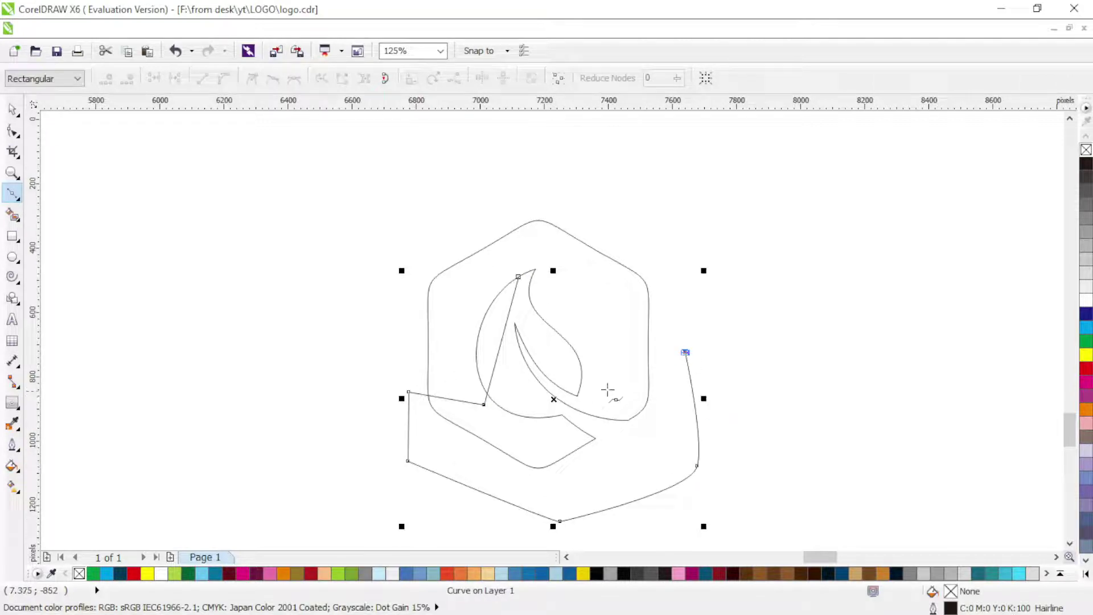
pyautogui.click(586, 362)
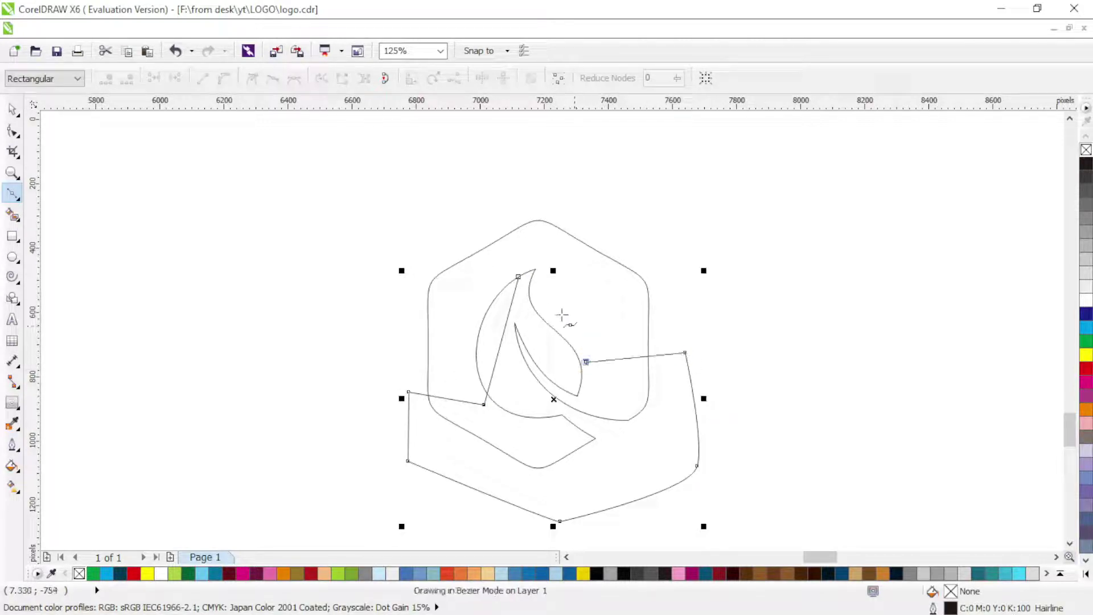
pyautogui.click(524, 294)
pyautogui.click(519, 277)
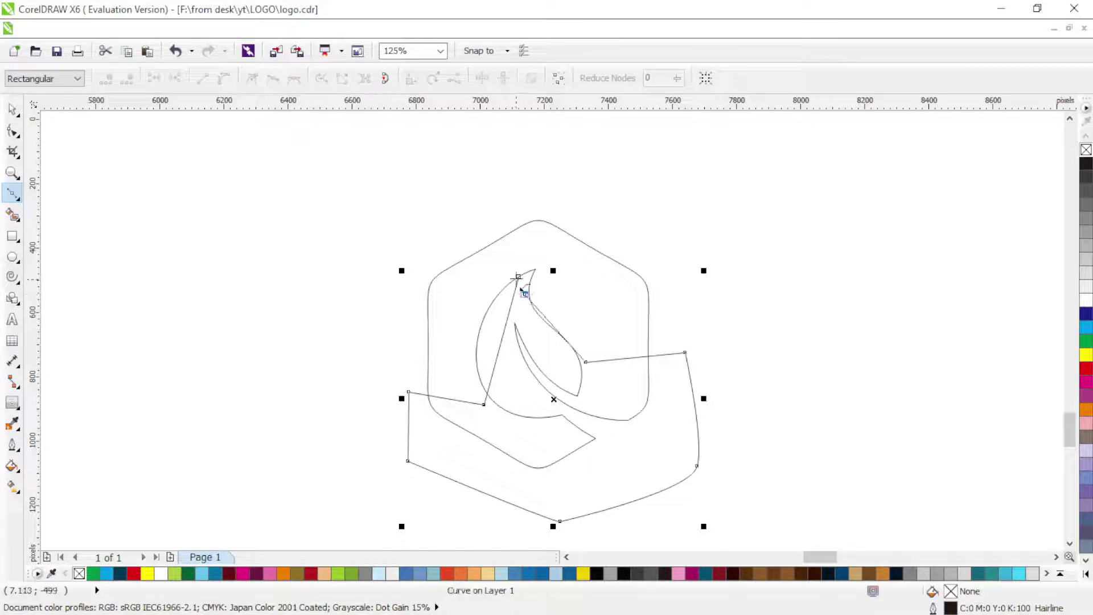
# Step: Straighten the new outline's segments and curve its left part along the leaf's outer edge and out to the hexagon's lower-left corner
pyautogui.press('F10')
pyautogui.click(202, 78)
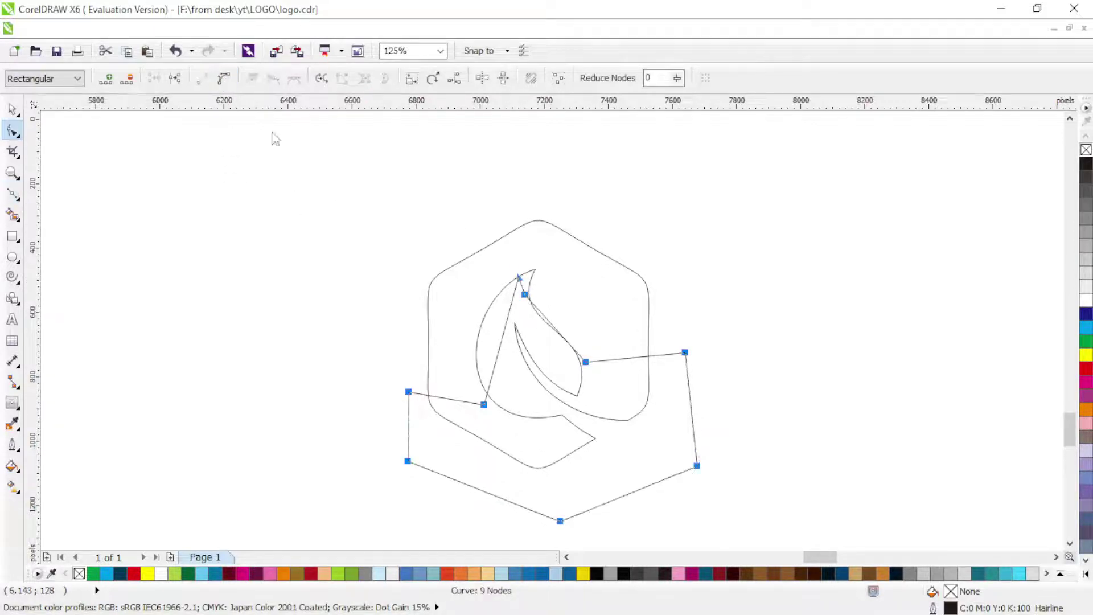
pyautogui.moveTo(501, 338); pyautogui.dragTo(456, 346)
pyautogui.click(273, 78)
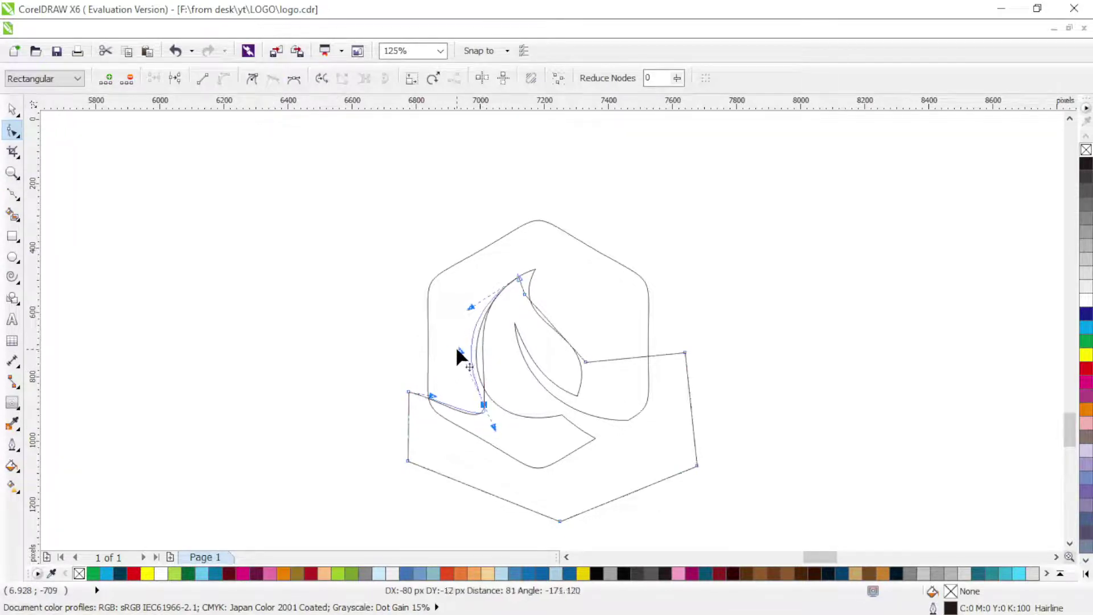
pyautogui.click(430, 406)
pyautogui.moveTo(430, 407)
pyautogui.mouseDown()
pyautogui.moveTo(448, 419)
pyautogui.moveTo(433, 417)
pyautogui.mouseUp()
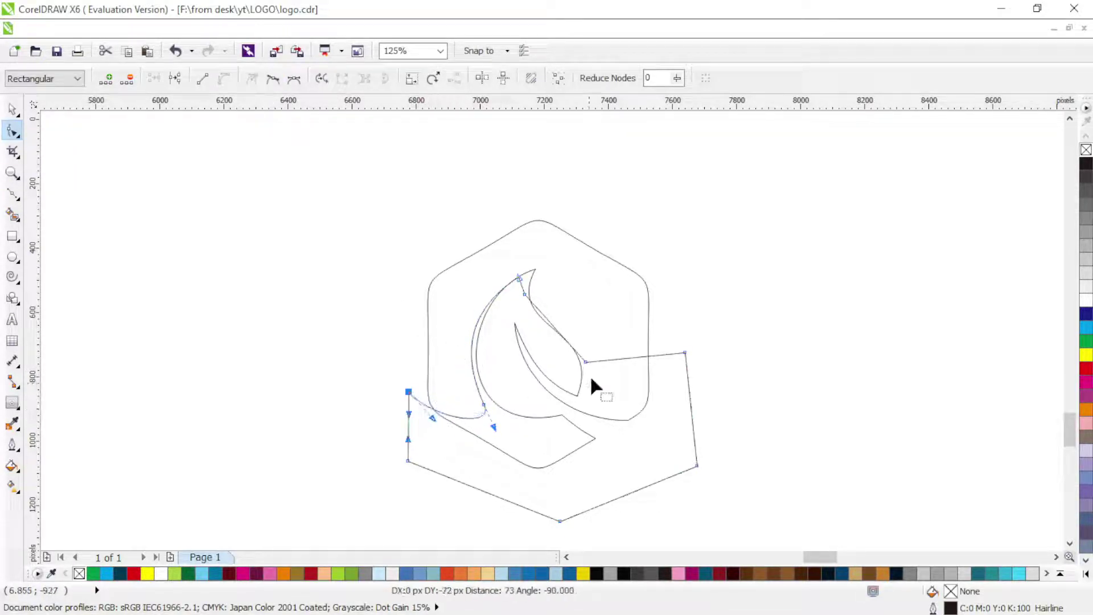
# Step: Smooth the outline's node beside the leaf and bend its right part into a wave ending at the hexagon's right edge
pyautogui.click(585, 361)
pyautogui.click(272, 78)
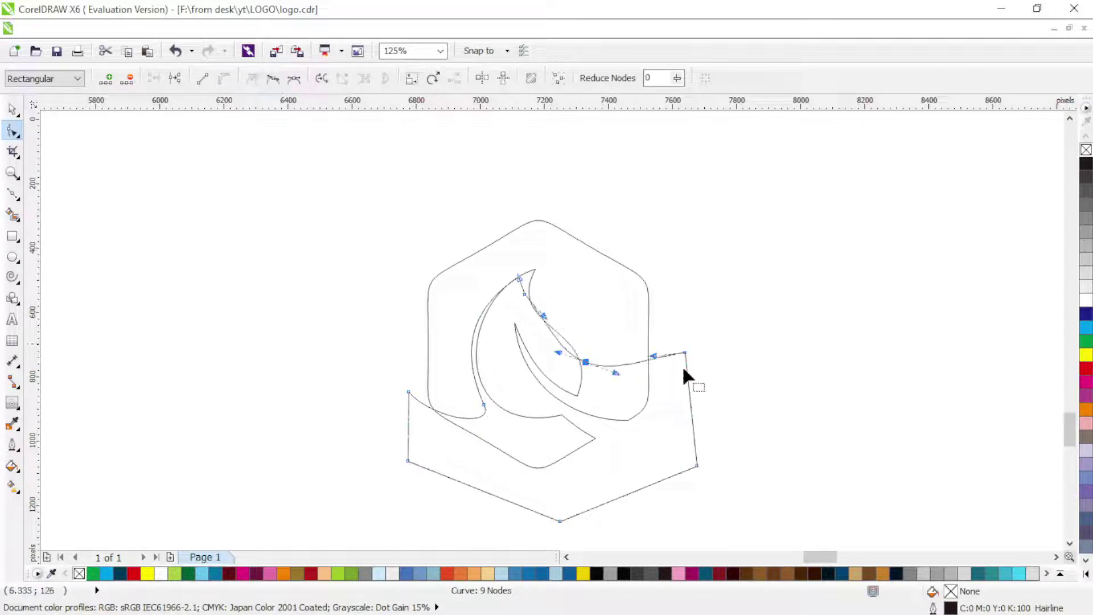
pyautogui.moveTo(560, 353); pyautogui.dragTo(584, 332)
pyautogui.moveTo(654, 357)
pyautogui.mouseDown()
pyautogui.moveTo(645, 406)
pyautogui.moveTo(659, 346)
pyautogui.moveTo(653, 354)
pyautogui.mouseUp()
pyautogui.moveTo(621, 403); pyautogui.dragTo(644, 399)
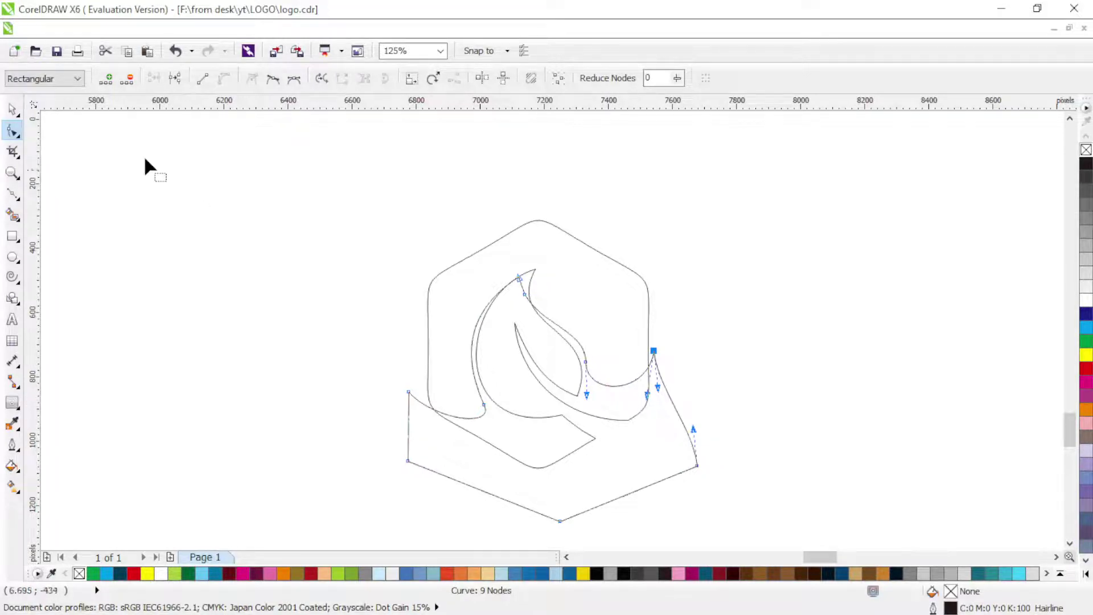
# Step: Intersect the wavy nine-node outline with the hexagon and delete the outline, keeping the overlapping lower shape
pyautogui.click(13, 109)
pyautogui.keyDown('shift'); pyautogui.click(579, 257); pyautogui.keyUp('shift')
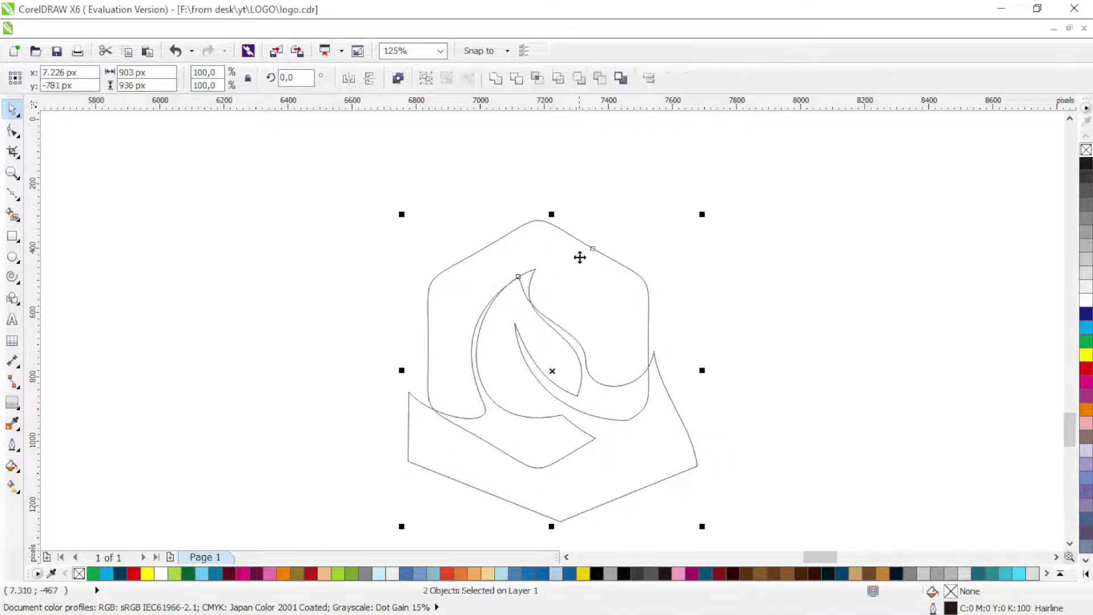
pyautogui.click(537, 78)
pyautogui.click(745, 284)
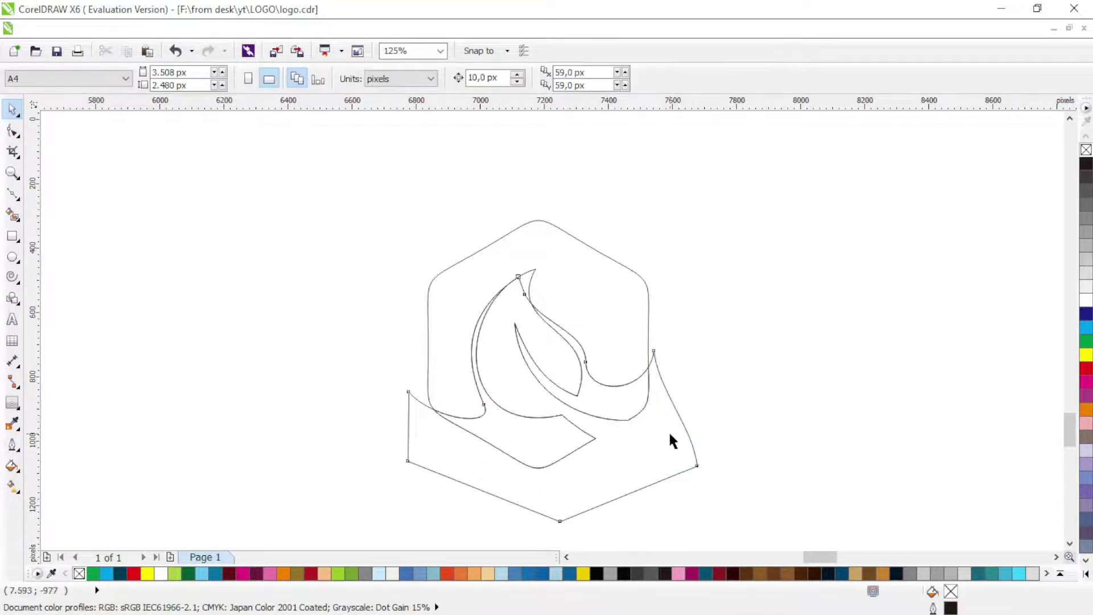
pyautogui.click(670, 433)
pyautogui.press('Delete')
# Step: Fill the hexagon with a vertical linear gradient from green at its base to lime green at its top, and remove its outline
pyautogui.click(593, 277)
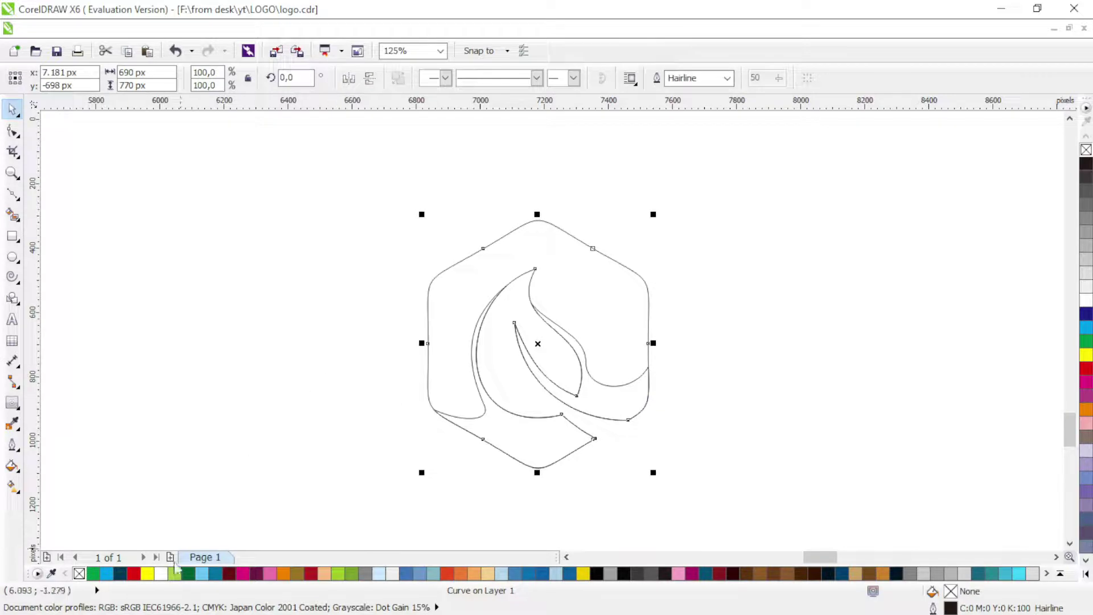
pyautogui.click(92, 572)
pyautogui.click(11, 486)
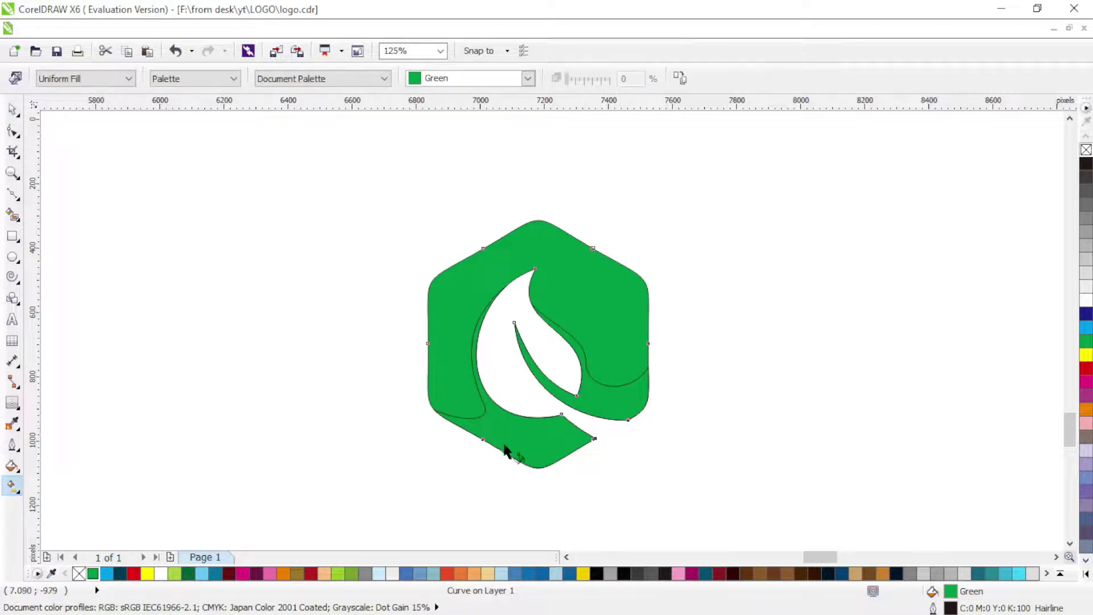
pyautogui.moveTo(504, 443); pyautogui.dragTo(503, 244)
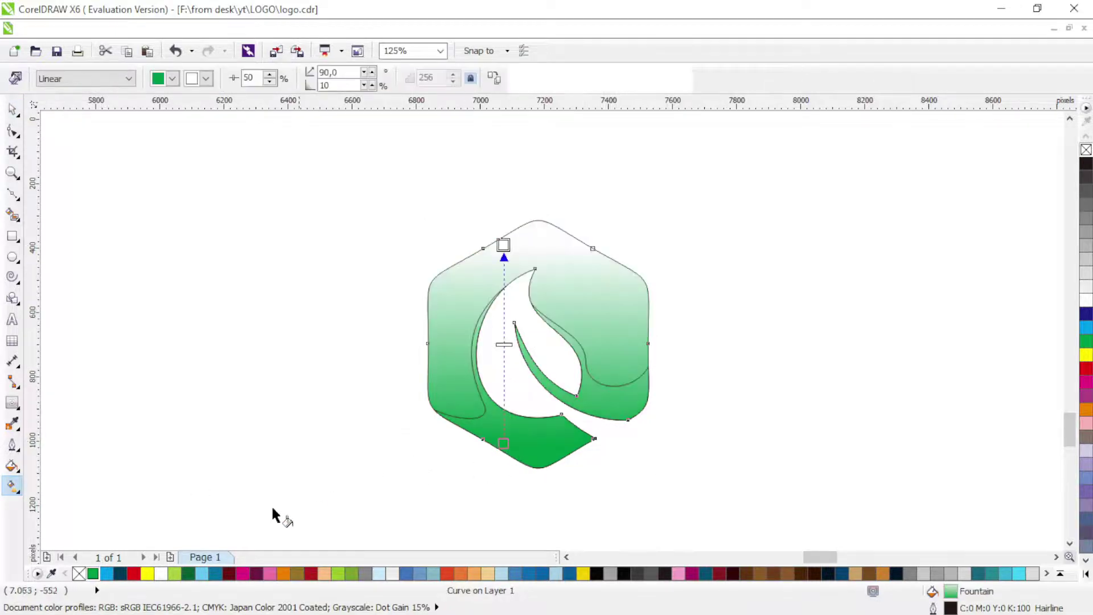
pyautogui.click(174, 573)
pyautogui.rightClick(78, 572)
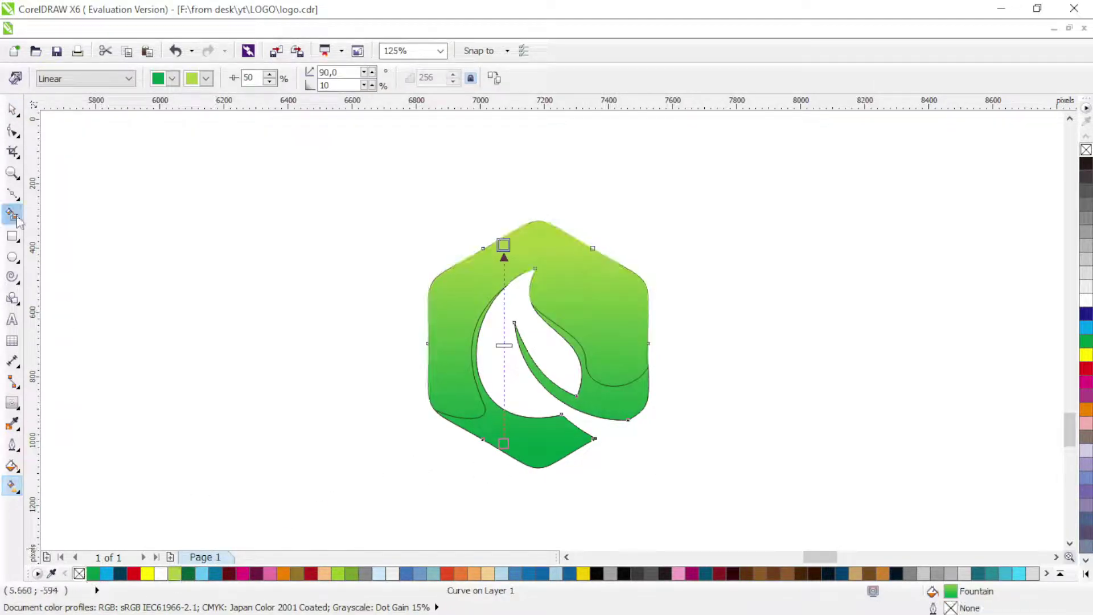
# Step: Fill the wavy lower shape with dark green C93 M49 Y100 K15 and remove its outline
pyautogui.click(12, 109)
pyautogui.click(590, 412)
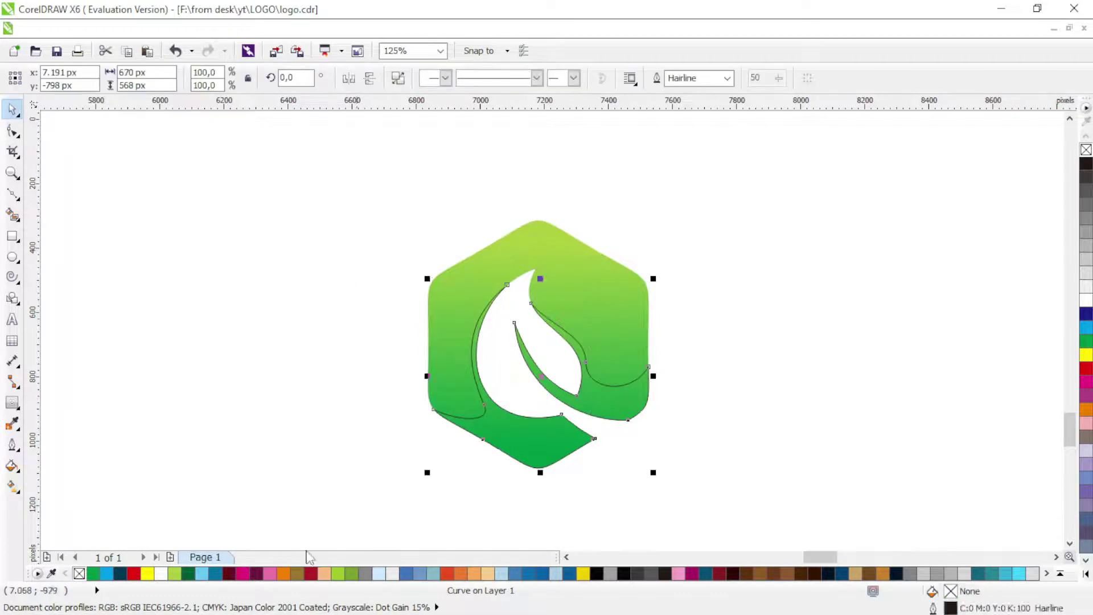
pyautogui.click(188, 572)
pyautogui.rightClick(79, 573)
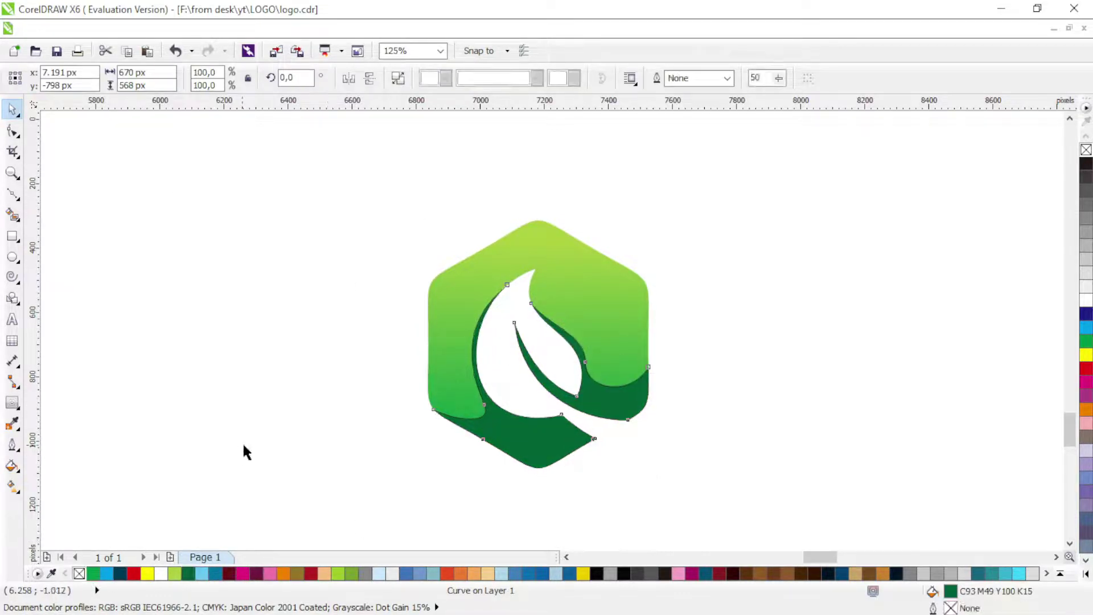
pyautogui.click(245, 452)
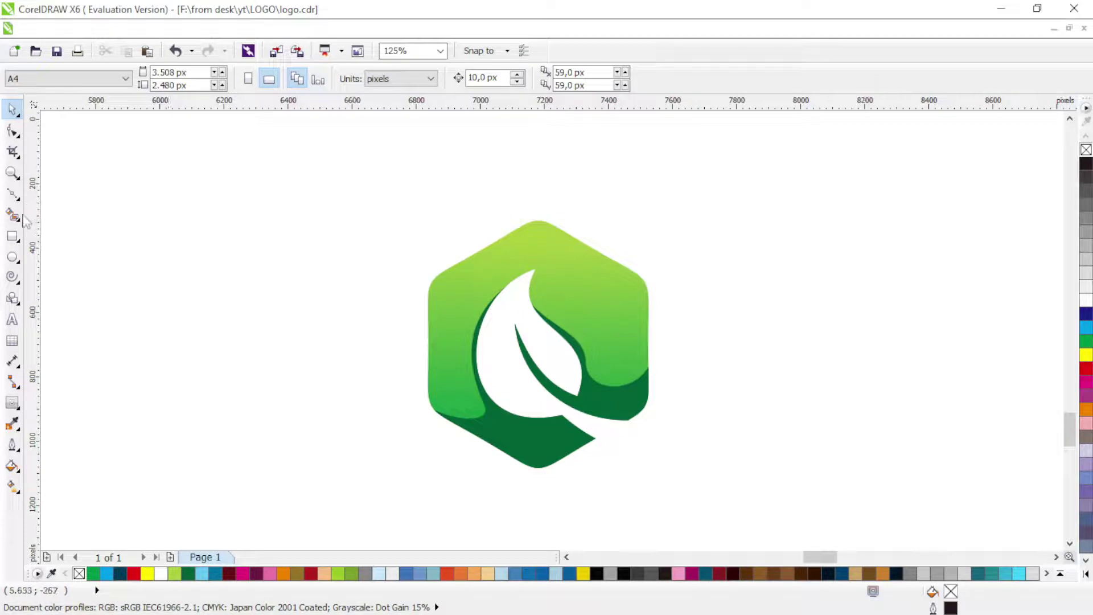
# Step: Draw a small closed two-node curved shape, about 66 by 37 px, just above the wave near the hexagon's right edge
pyautogui.click(12, 193)
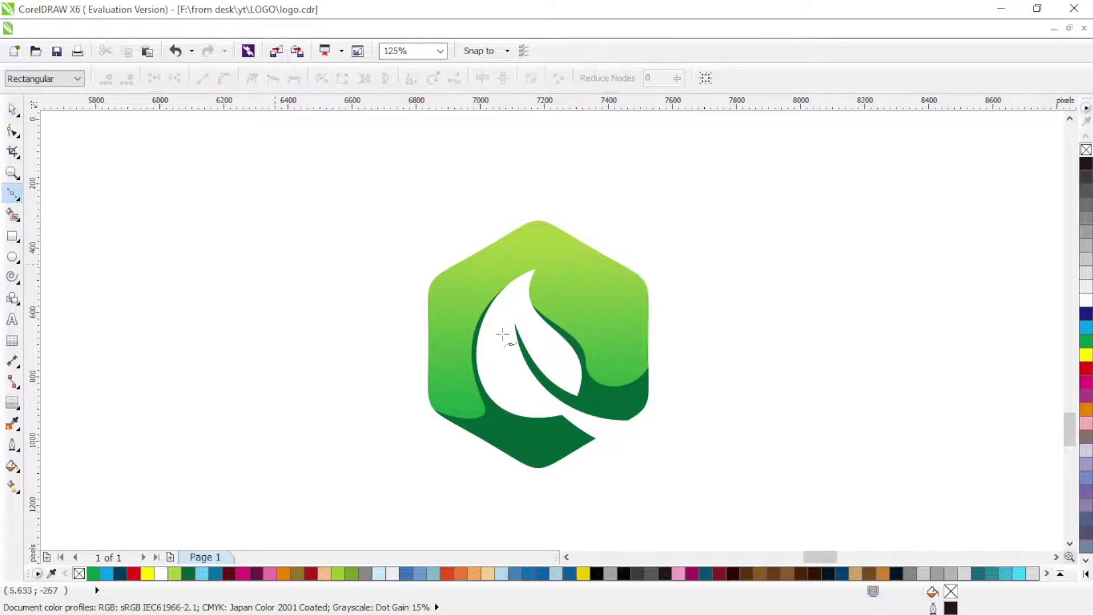
pyautogui.click(631, 371)
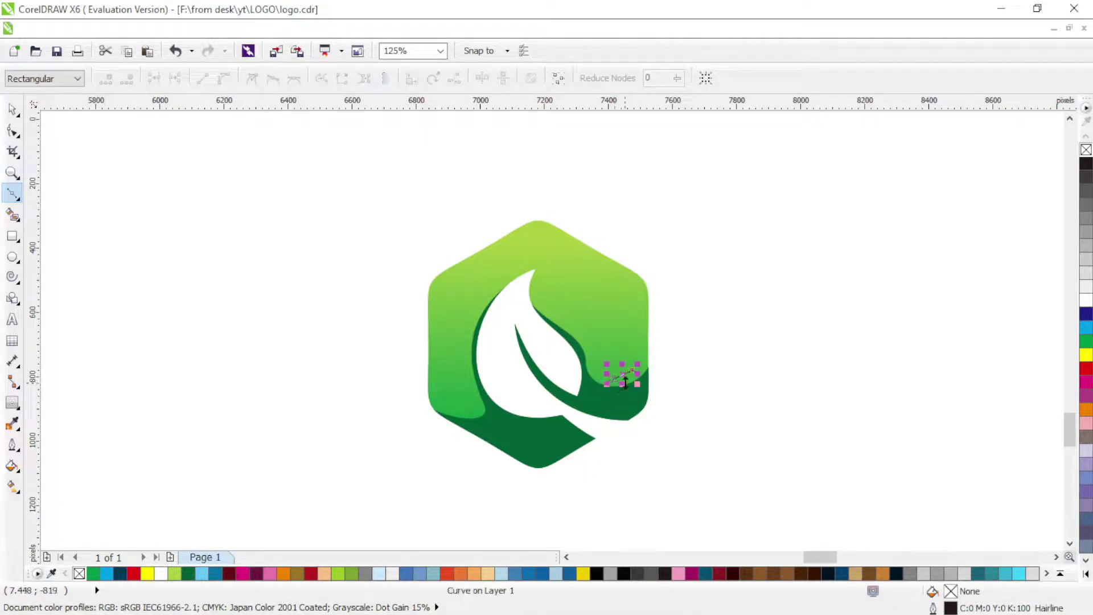
pyautogui.press('F10')
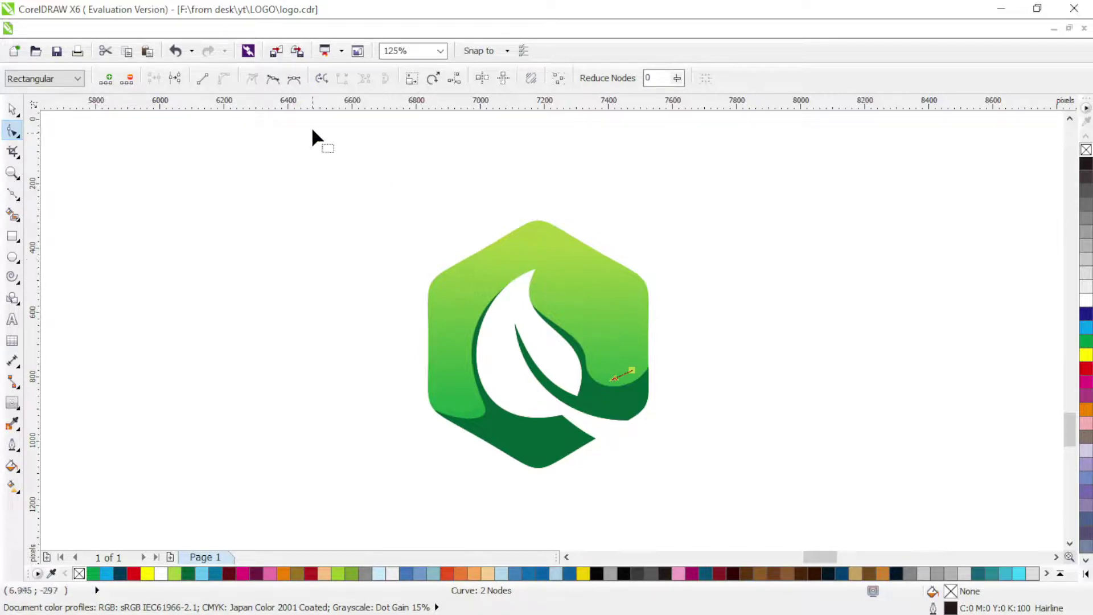
pyautogui.moveTo(616, 374); pyautogui.dragTo(616, 373)
pyautogui.press('space')
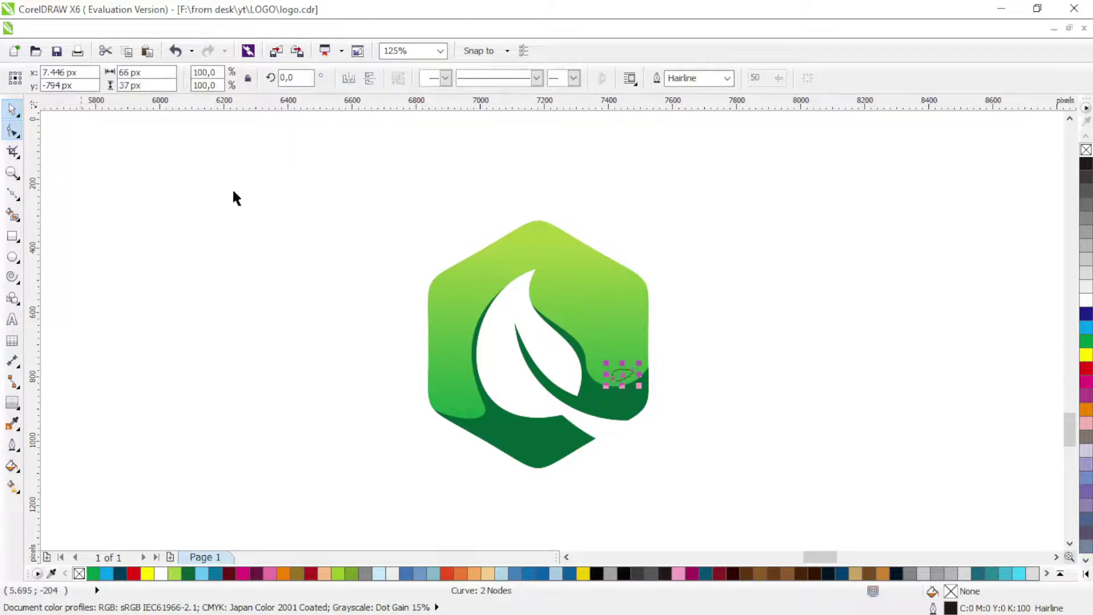
# Step: Place a flipped copy of the small curved shape above it, scaled to 47.4%, and adjust the position of both shapes
pyautogui.moveTo(620, 374); pyautogui.dragTo(621, 361)
pyautogui.rightClick(616, 355)
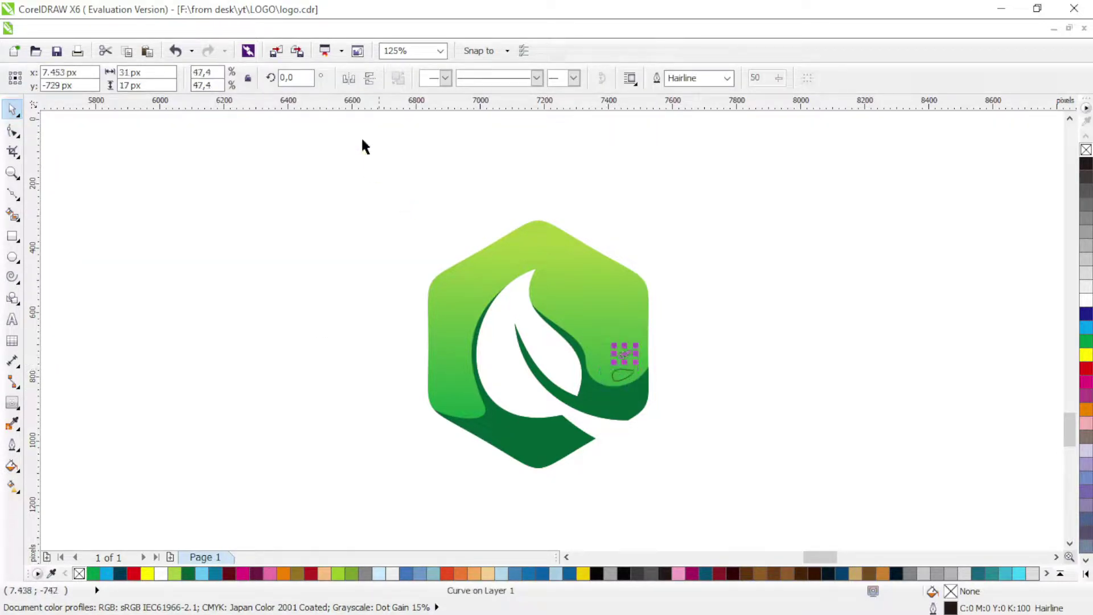
pyautogui.click(370, 78)
pyautogui.click(840, 353)
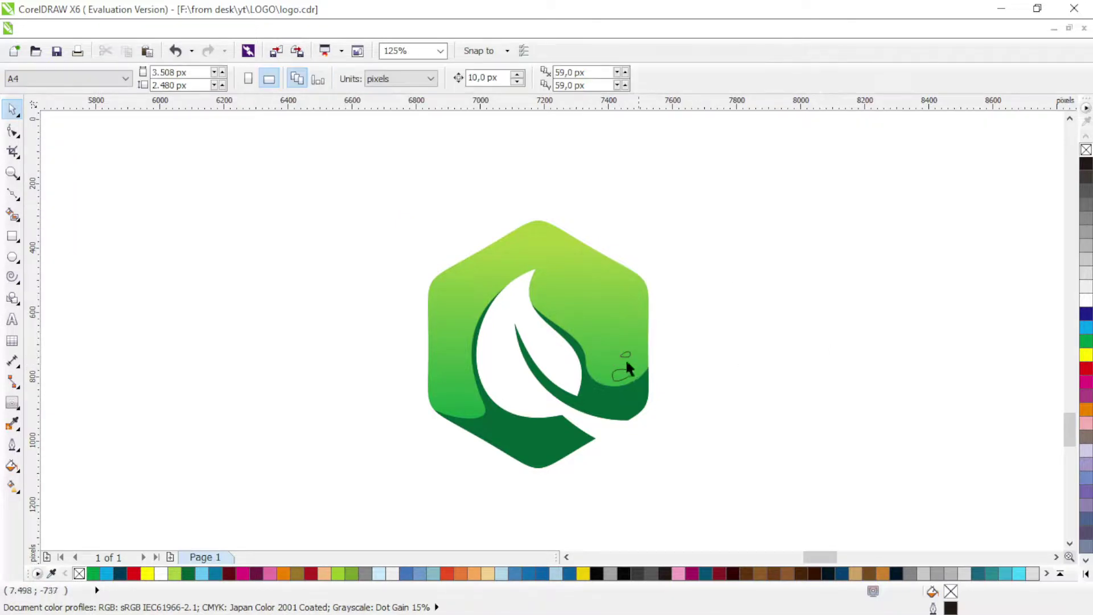
pyautogui.click(626, 357)
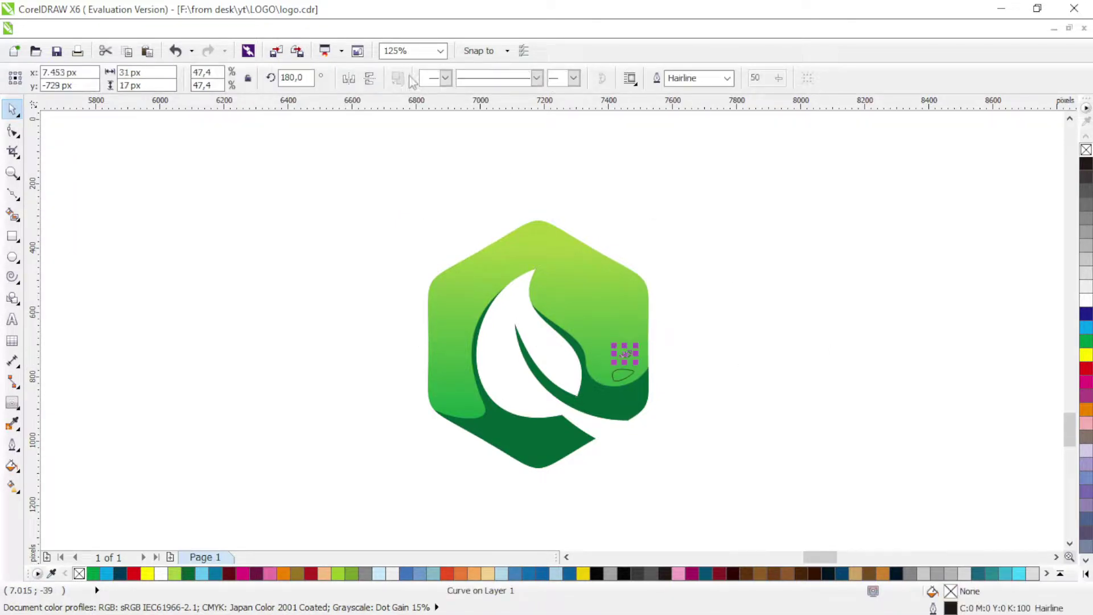
pyautogui.click(691, 338)
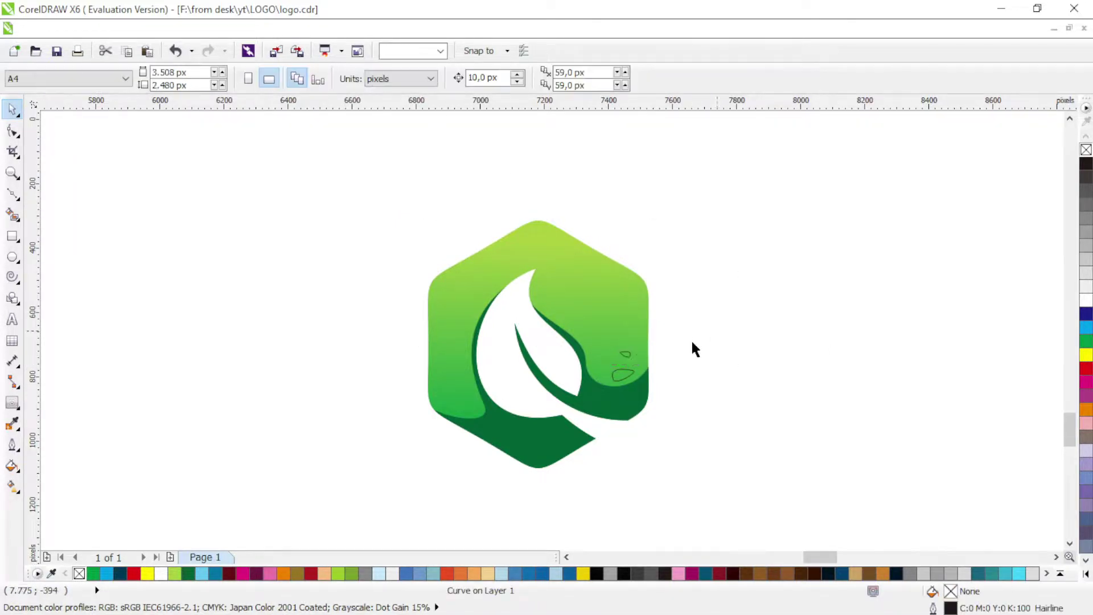
pyautogui.click(628, 356)
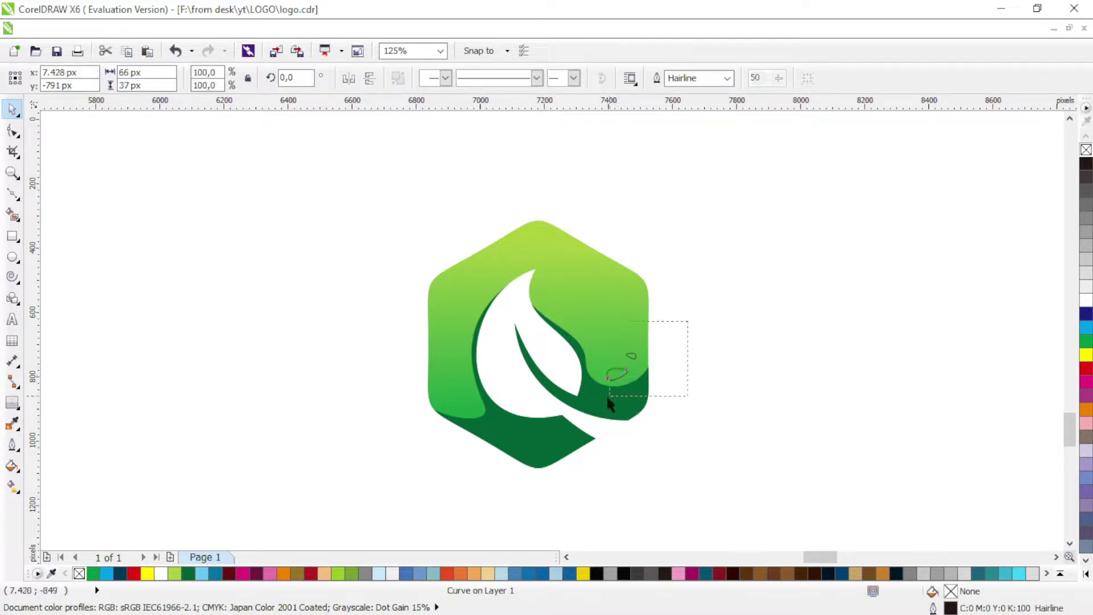
# Step: Fill the two small curved shapes with dark green C93 M49 Y100 K15 and remove their outlines
pyautogui.moveTo(607, 397); pyautogui.dragTo(606, 397)
pyautogui.click(188, 572)
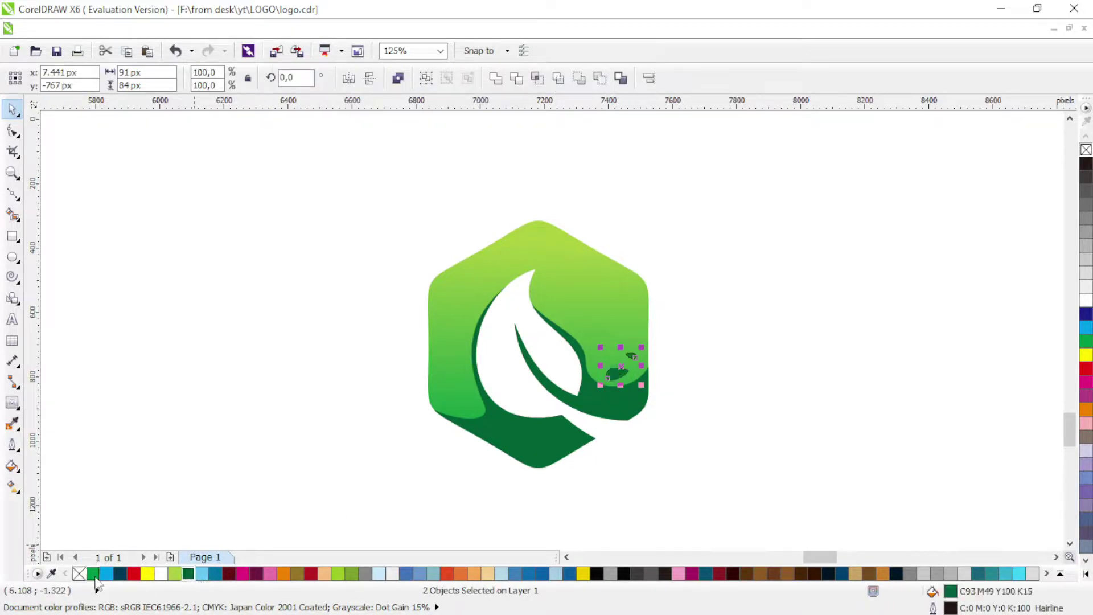
pyautogui.rightClick(79, 573)
pyautogui.click(752, 370)
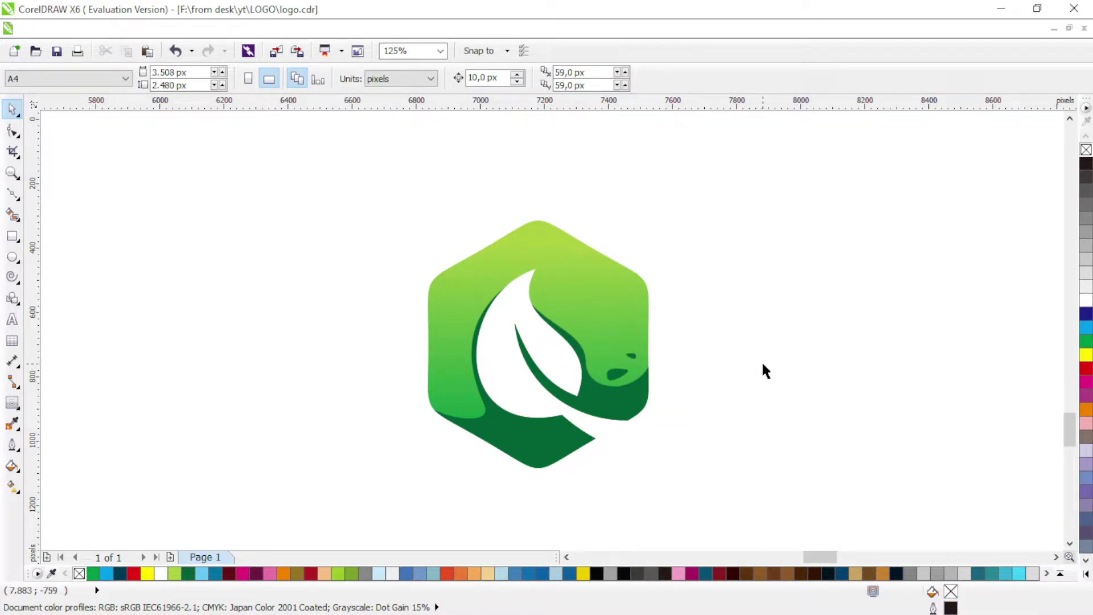
# Step: Merge the dark green lower shape and two small spots into one curve, filled with a downward linear gradient from dark green to green
pyautogui.click(540, 428)
pyautogui.moveTo(686, 337); pyautogui.dragTo(575, 392)
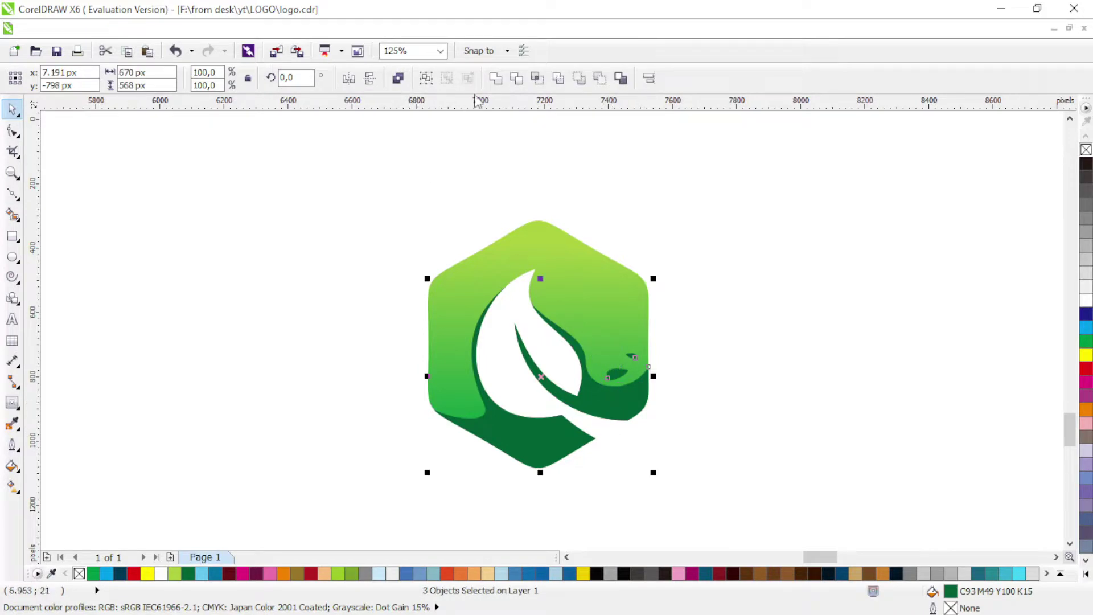
pyautogui.press('g')
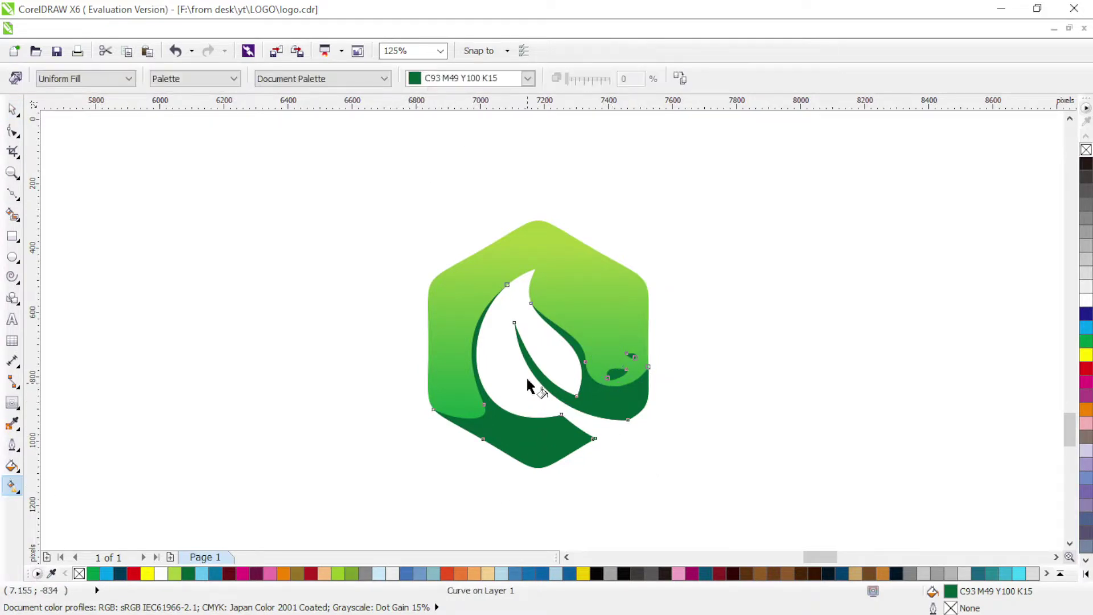
pyautogui.moveTo(527, 372); pyautogui.dragTo(527, 458)
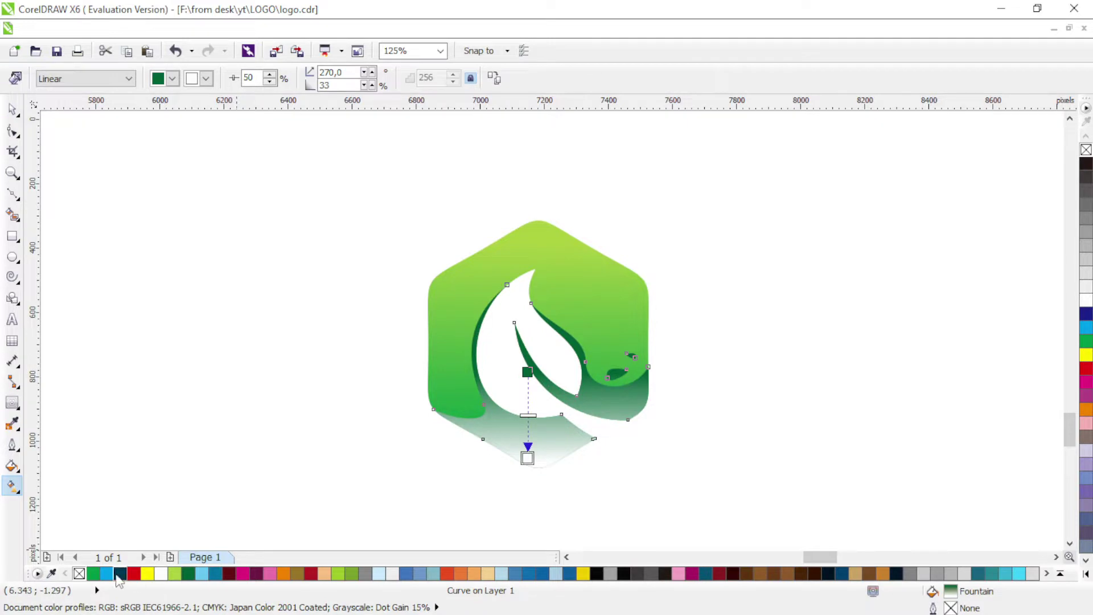
pyautogui.click(92, 573)
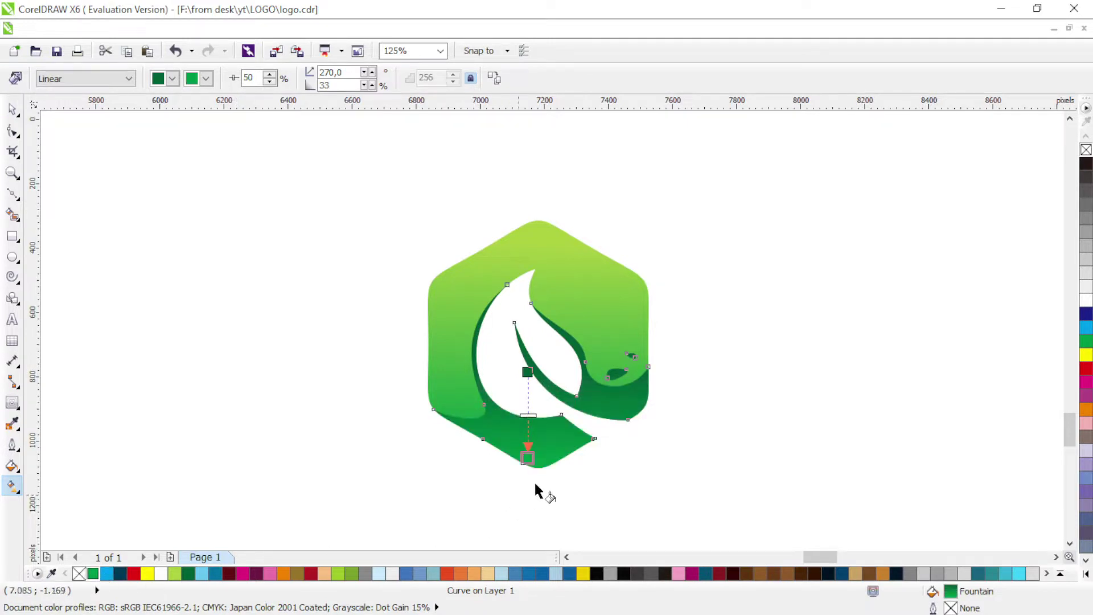
pyautogui.click(12, 109)
pyautogui.click(854, 316)
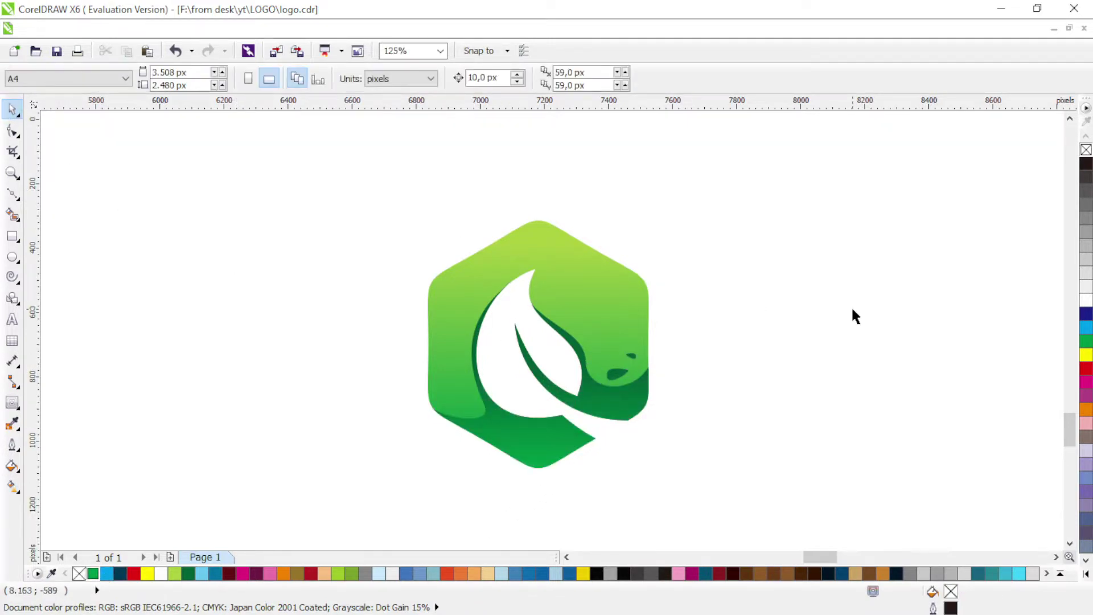